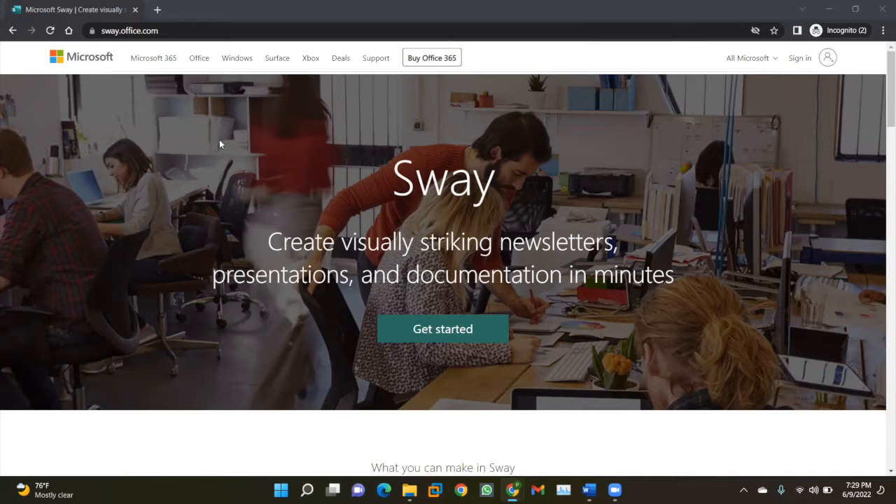
Step: View the Sway sign-in page from the Get started link and return to the Sway home page
scroll(176, 111, down, 1)
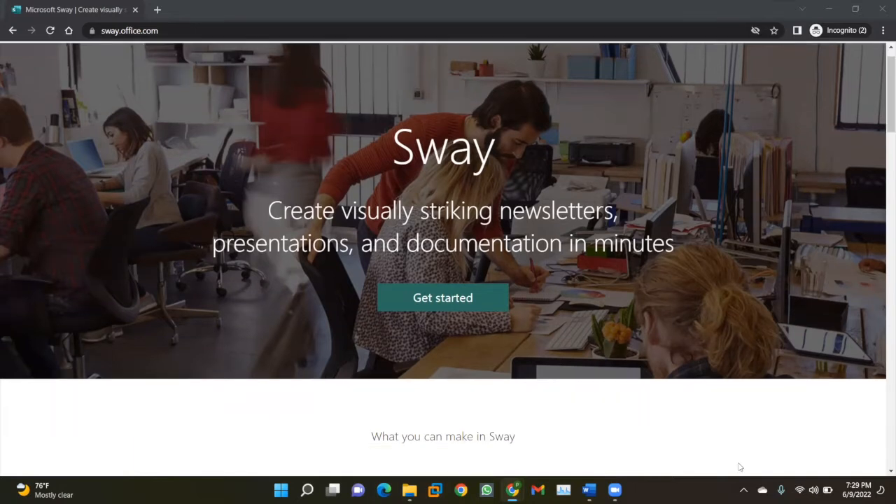
click(423, 310)
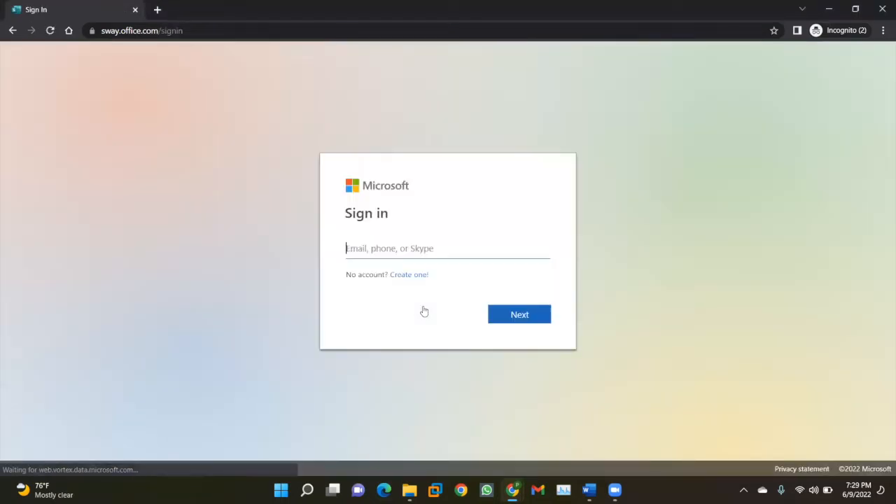
key(alt+Left)
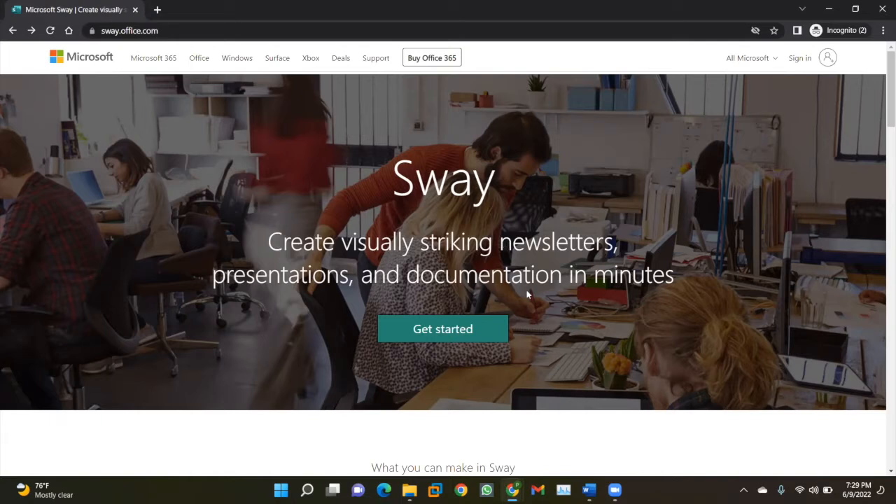
Step: Switch to Word and review the contents of ASAP Channel.docx from the title to the contact section
click(588, 490)
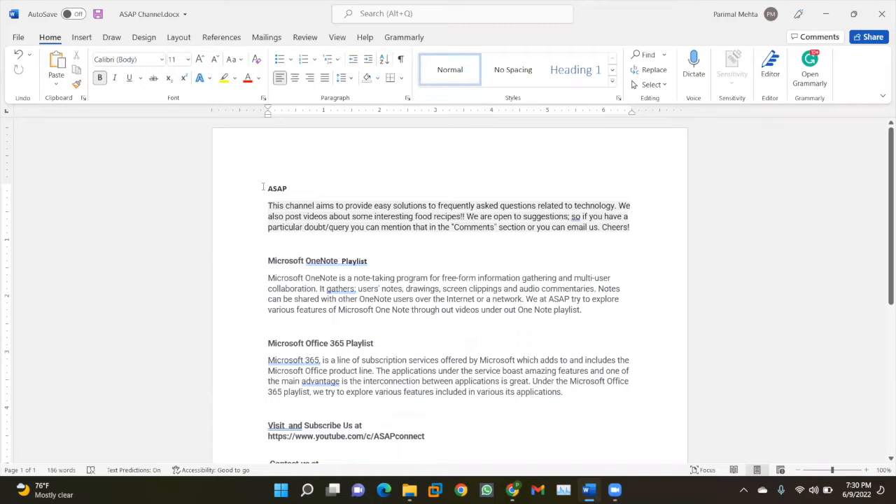
key(Tab)
key(BackSpace)
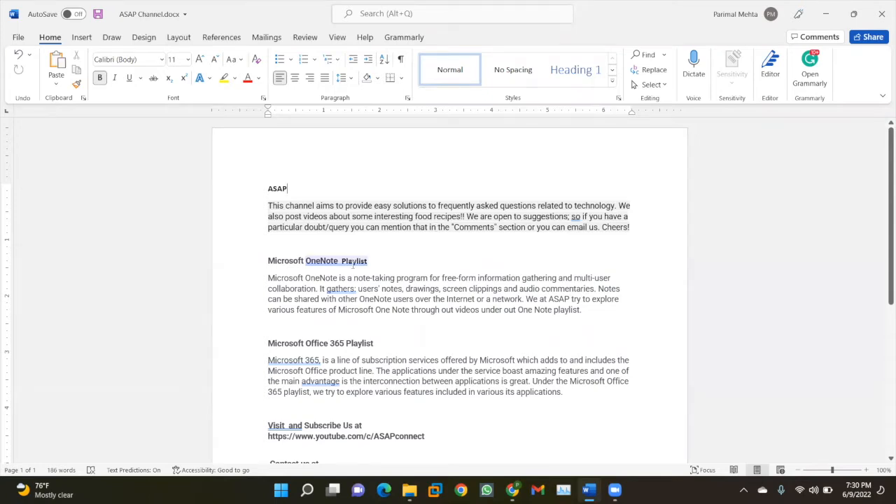
scroll(438, 256, down, 2)
scroll(437, 256, down, 2)
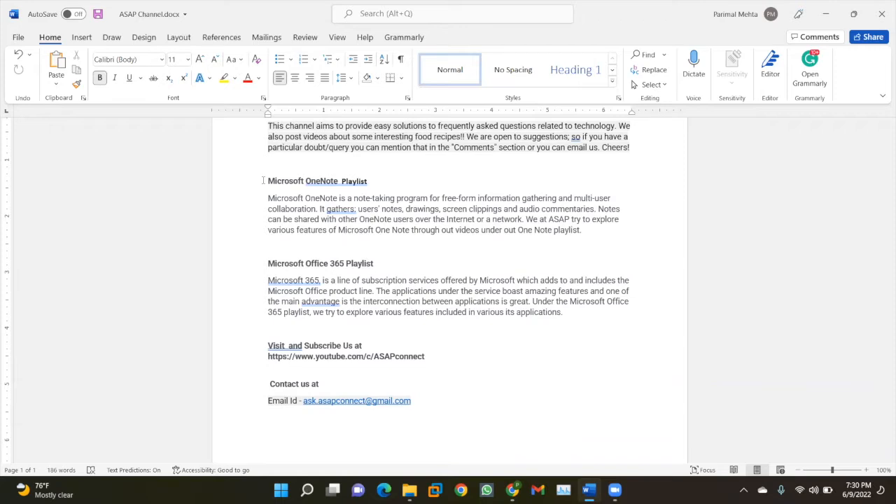
scroll(264, 181, up, 2)
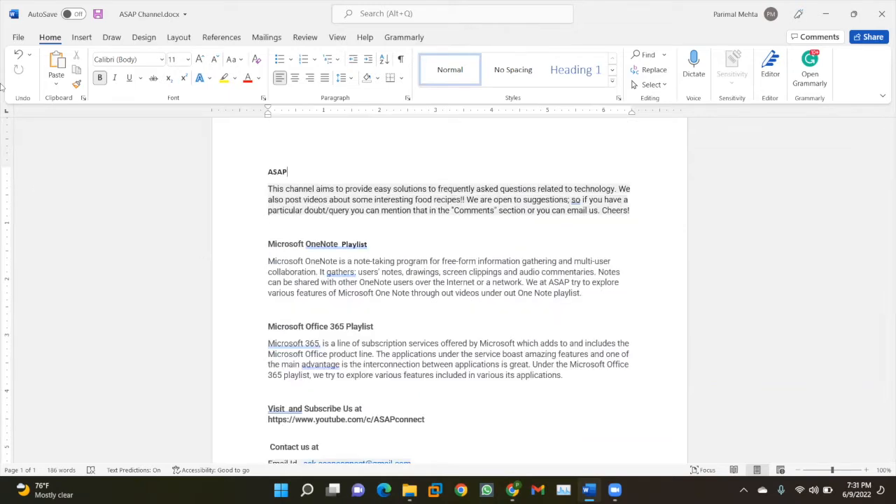
Step: Open the Transform to Web Page options for the ASAP Channel document
click(17, 39)
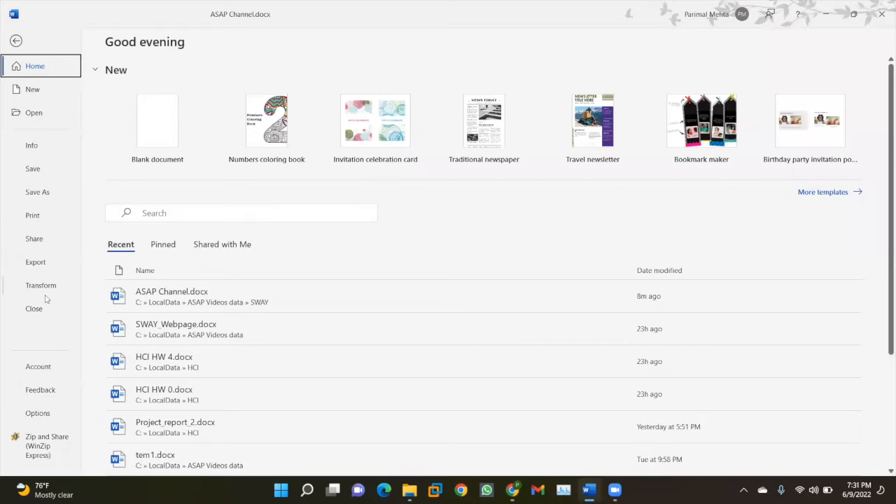
click(42, 286)
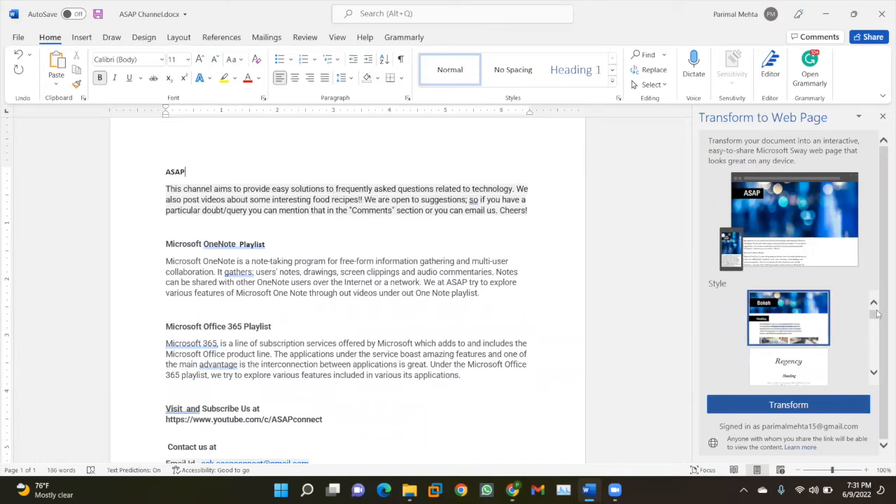
Step: Try the Celestial style for the web page and browse the other available styles
drag(877, 313, 878, 331)
click(813, 329)
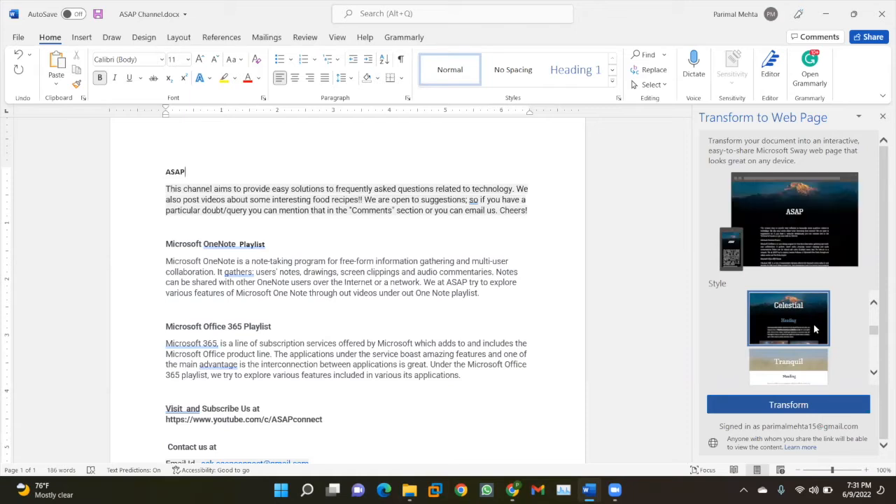
scroll(814, 329, up, 3)
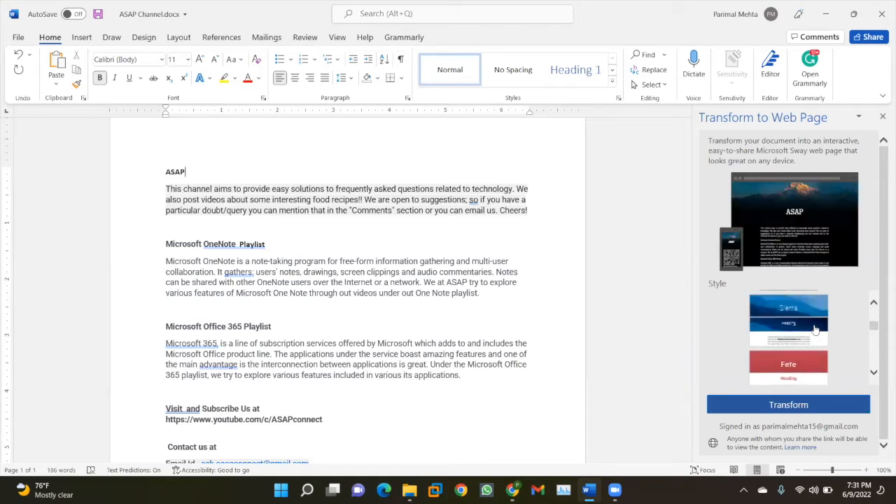
scroll(814, 329, down, 5)
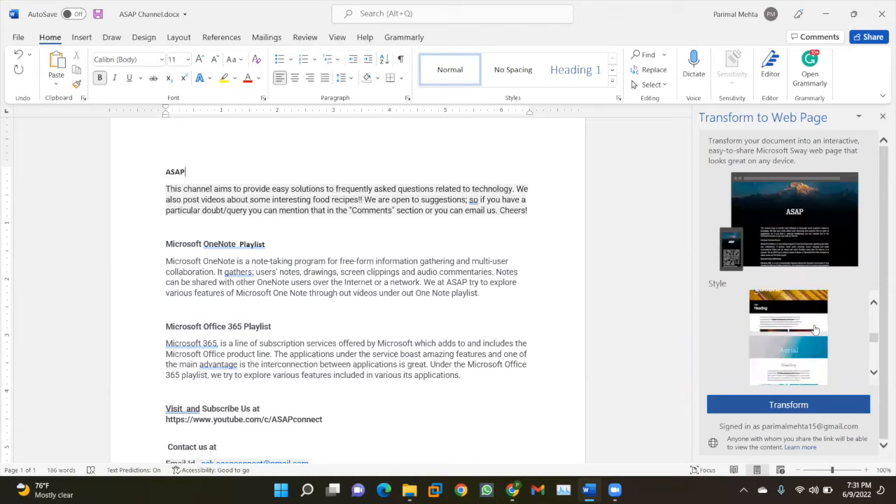
scroll(814, 329, up, 5)
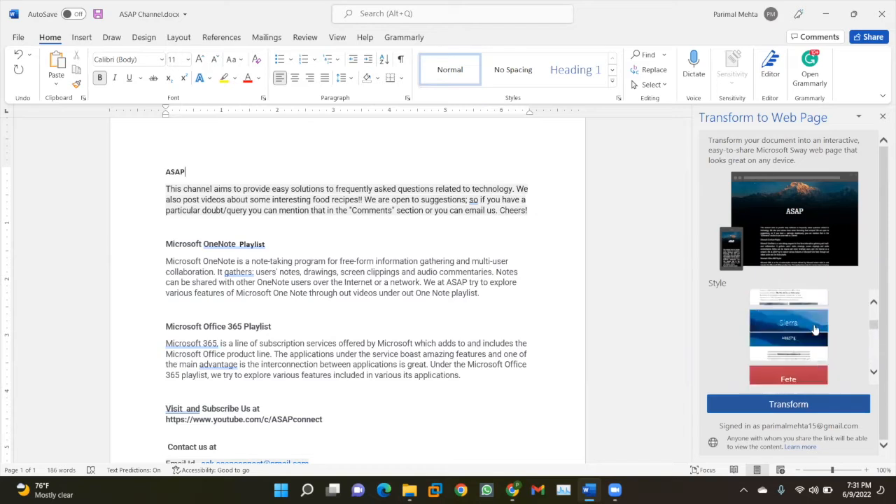
scroll(814, 329, up, 2)
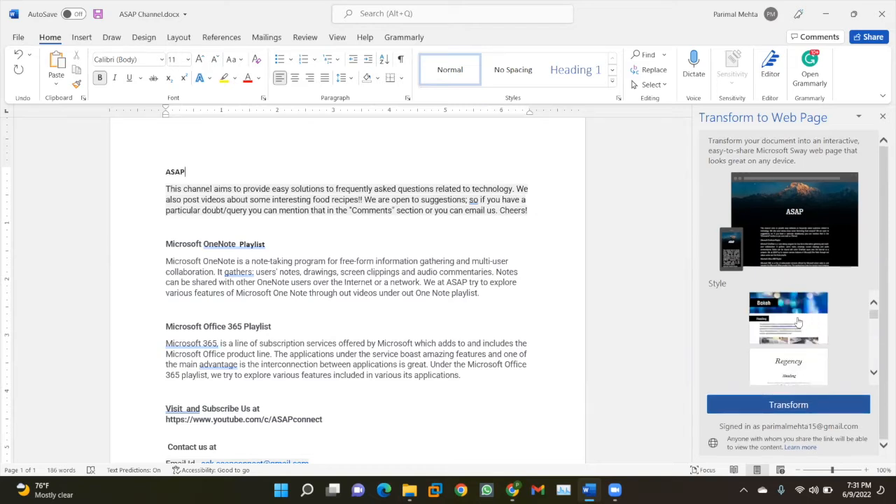
Step: Transform the document into a Sway web page with the Bokeh style and dismiss the privacy notice
click(788, 320)
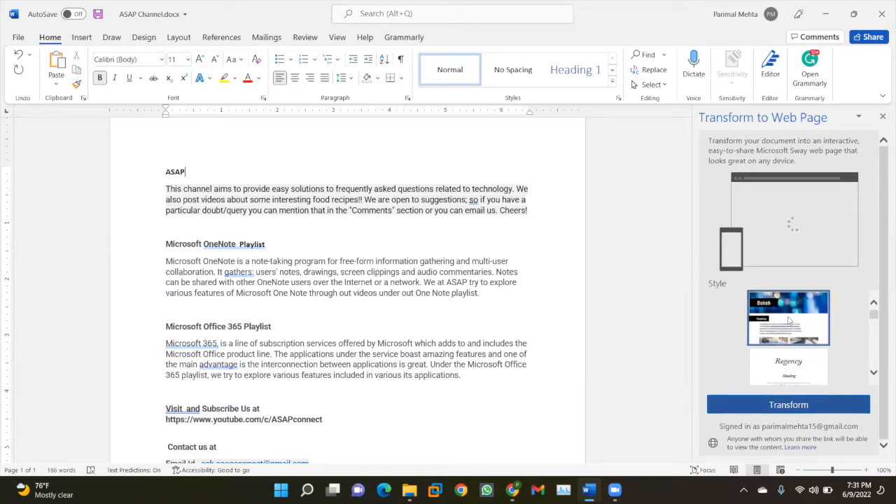
click(762, 405)
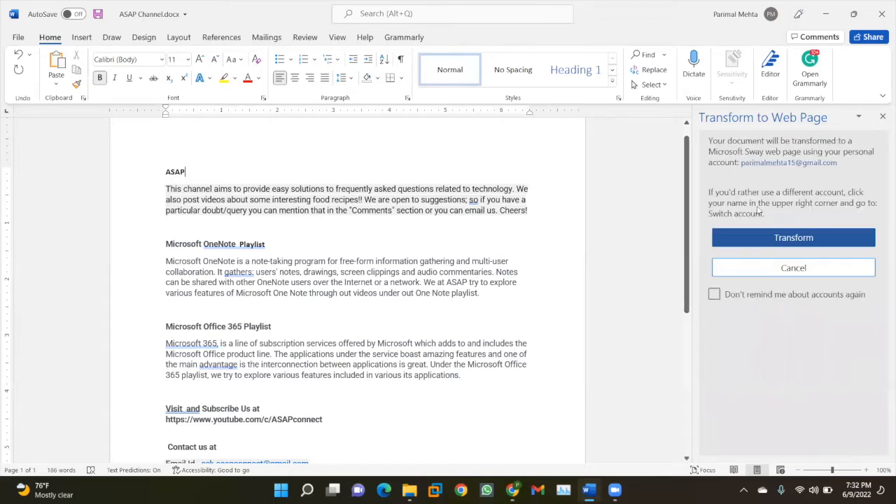
click(789, 240)
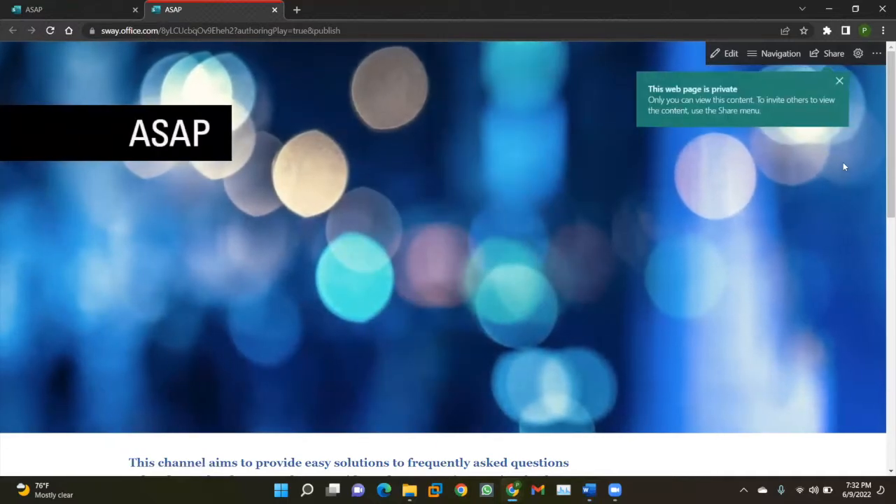
click(839, 81)
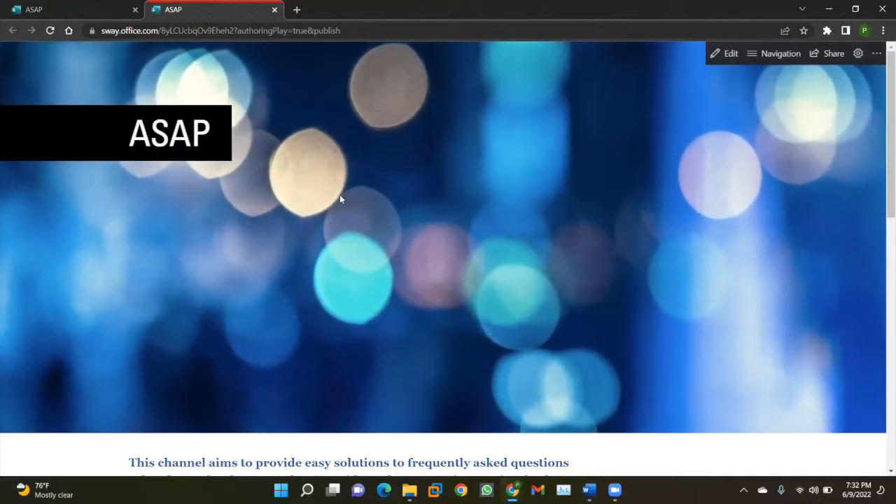
Step: Examine the generated ASAP web page from its title banner through the playlist sections to the contact details
scroll(336, 201, down, 1)
scroll(336, 200, down, 3)
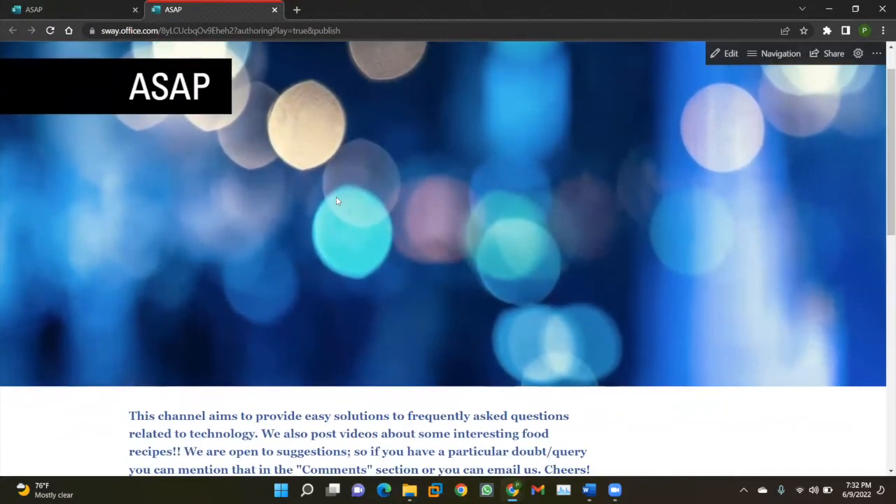
scroll(337, 197, down, 2)
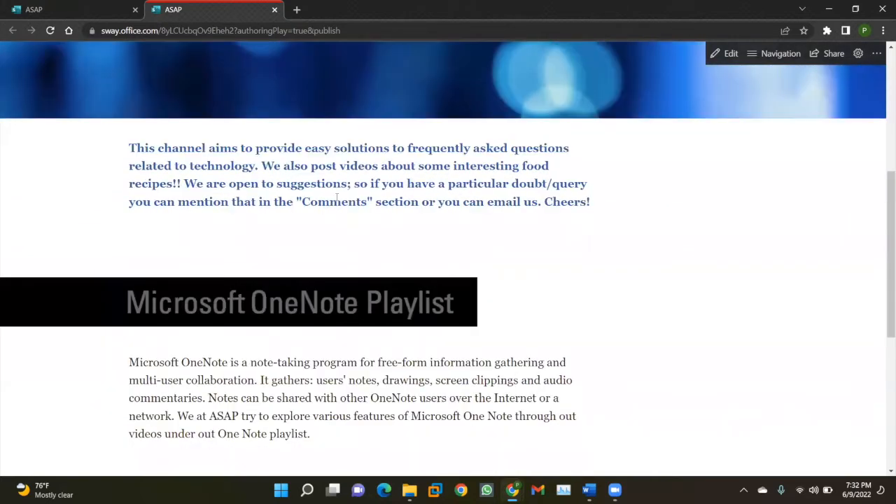
scroll(347, 324, down, 4)
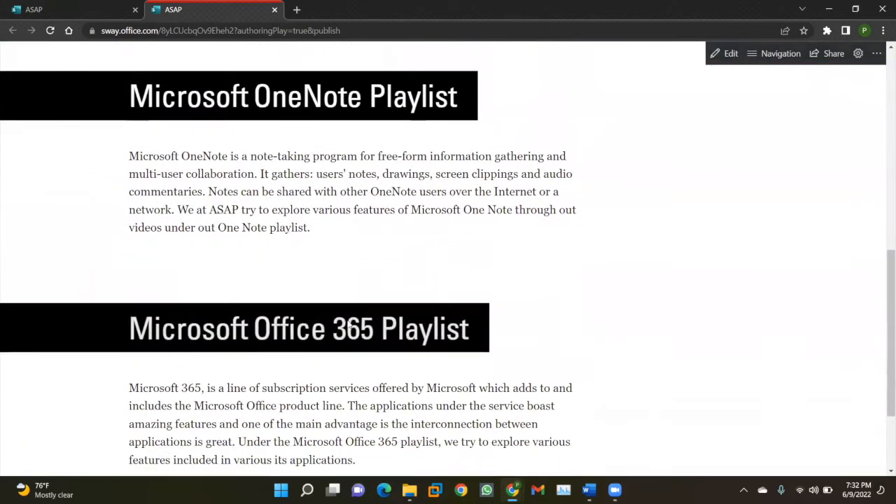
scroll(348, 324, up, 3)
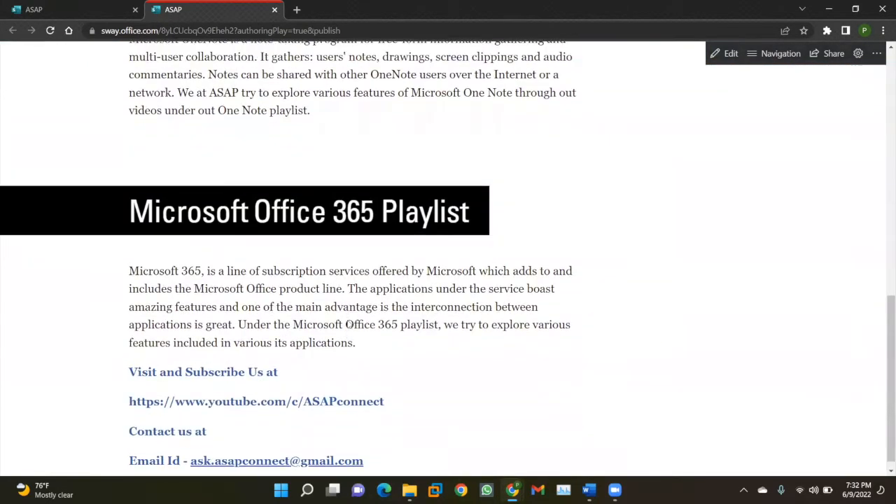
scroll(348, 322, up, 6)
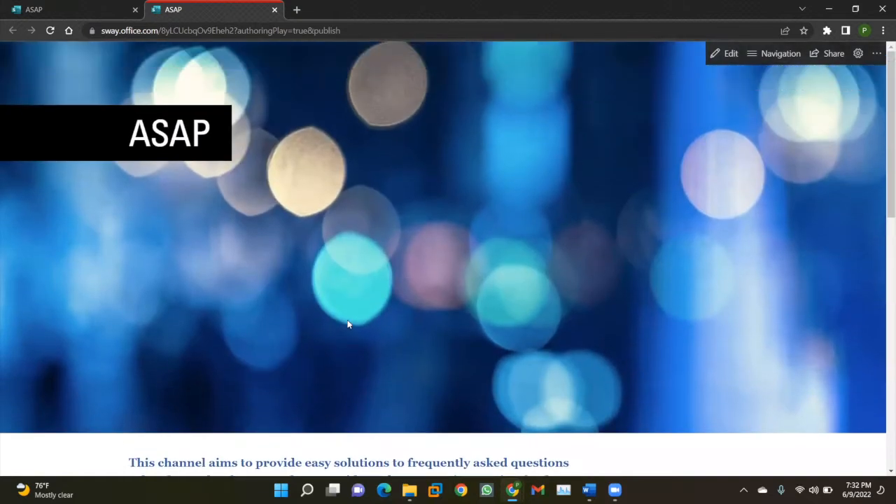
scroll(348, 323, down, 8)
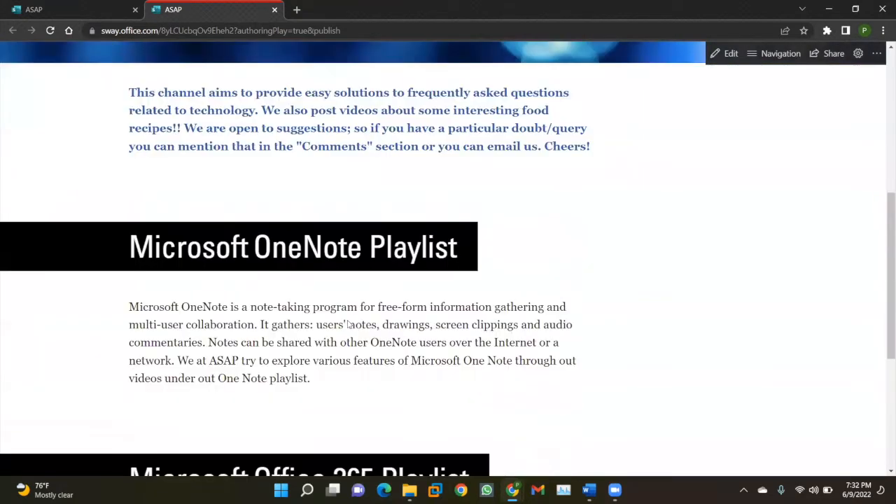
scroll(348, 320, down, 1)
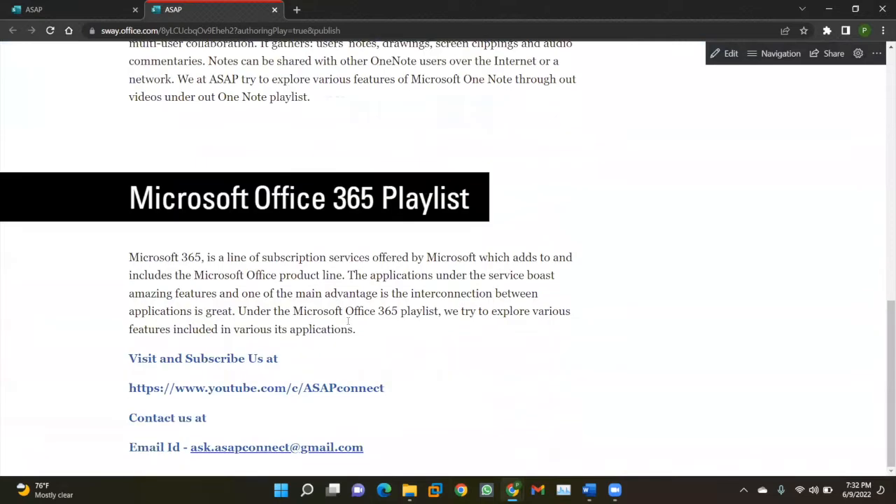
scroll(347, 322, up, 8)
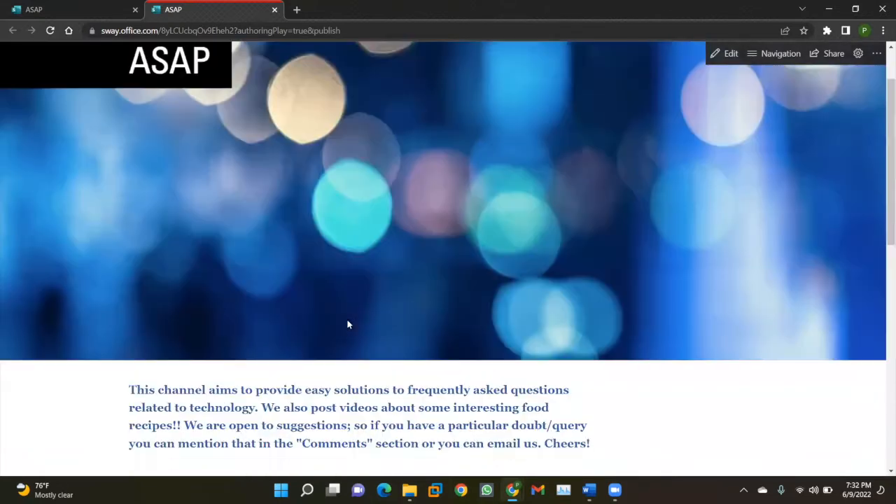
scroll(348, 324, up, 1)
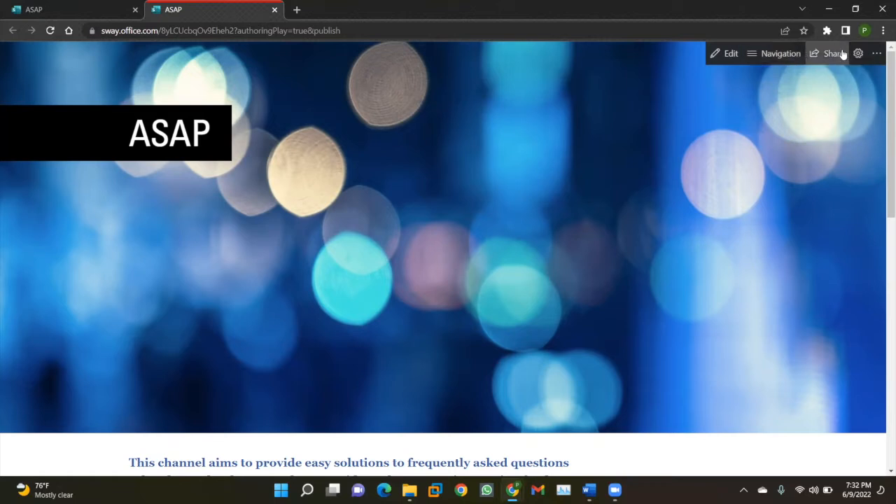
Step: Open the ASAP web page for editing and look through its Storyline cards
click(726, 62)
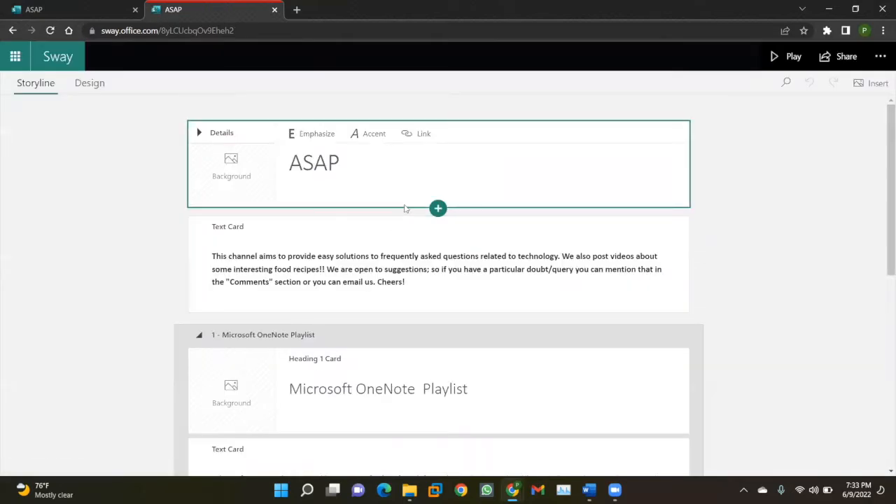
scroll(413, 224, down, 10)
scroll(424, 238, up, 10)
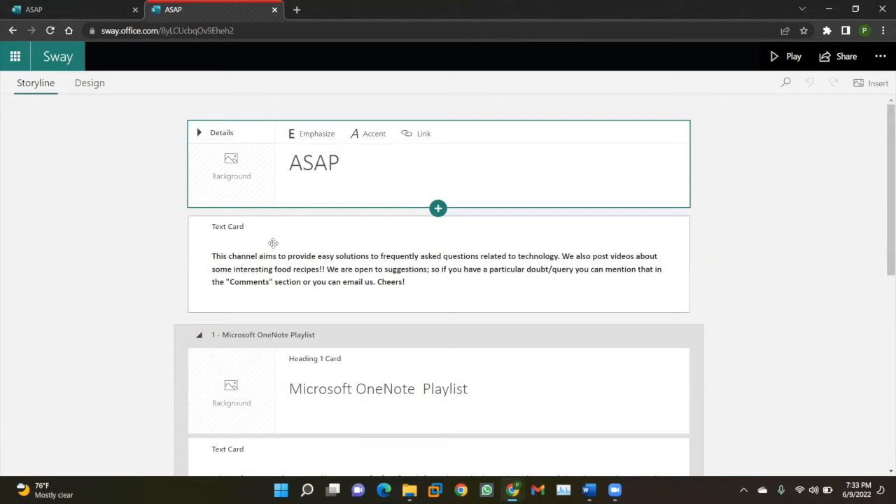
Step: Examine the introductory text card, the title card and the OneNote and Office 365 playlist sections in the Storyline
click(312, 260)
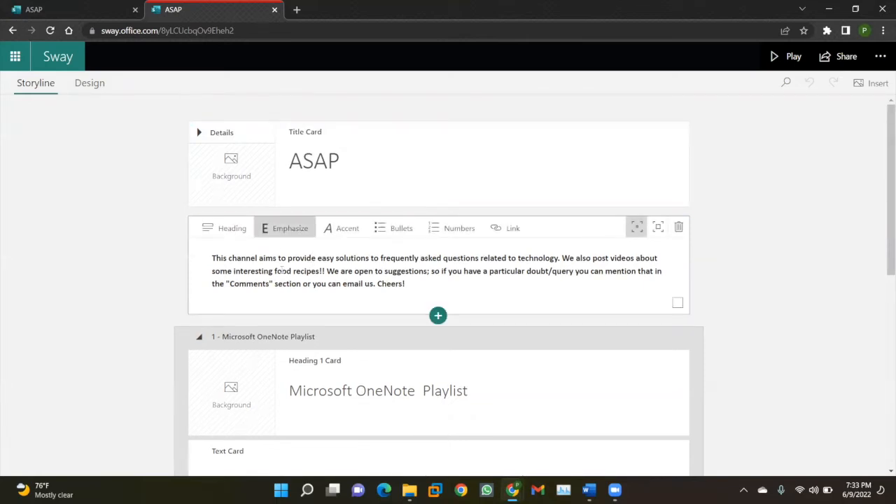
scroll(280, 270, down, 1)
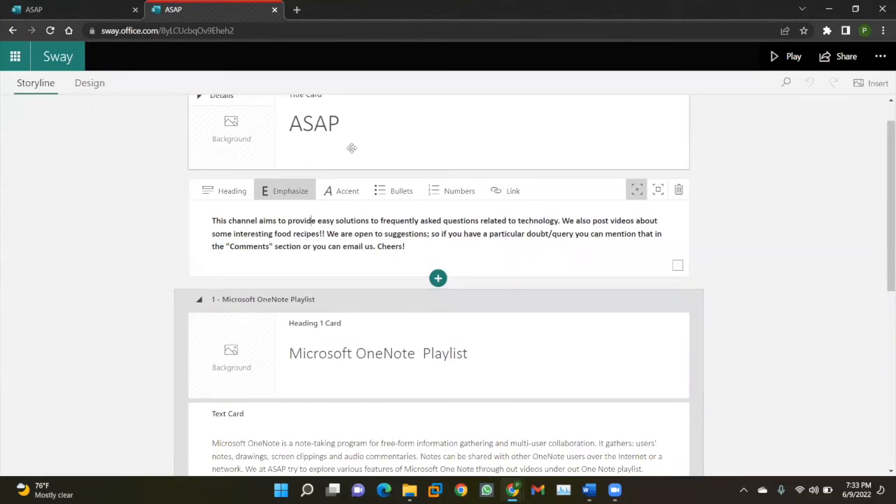
scroll(352, 148, up, 1)
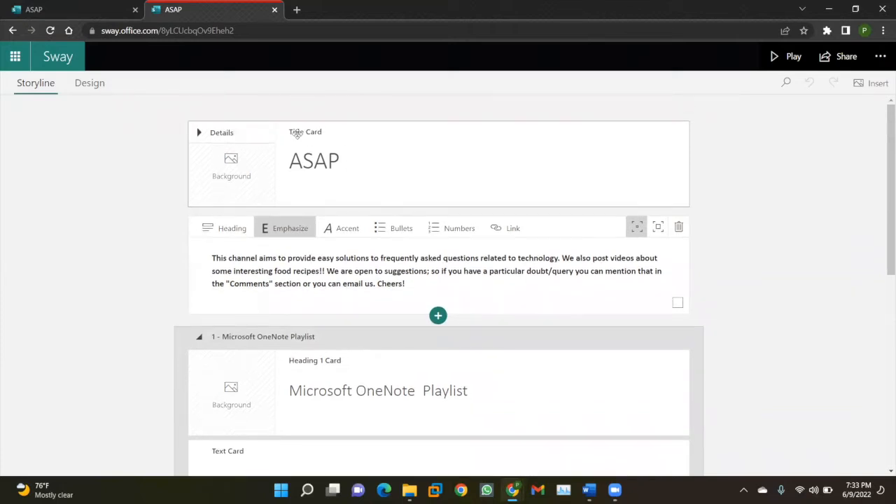
click(393, 189)
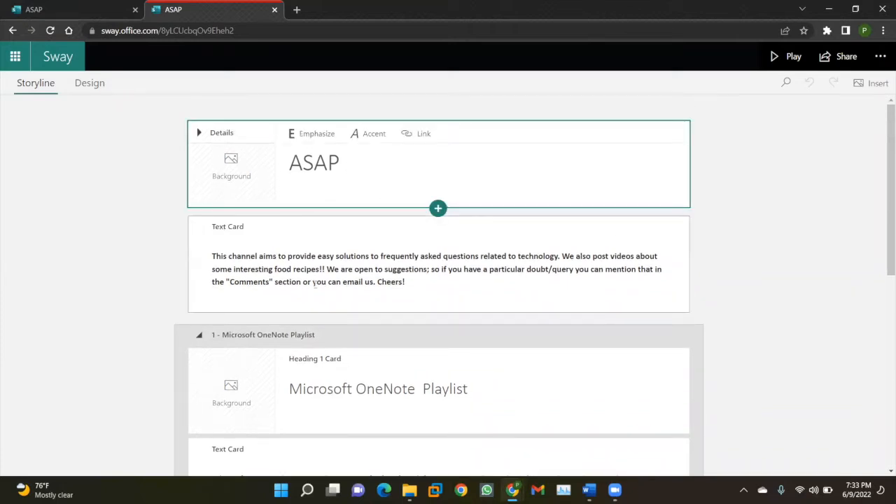
scroll(316, 283, down, 2)
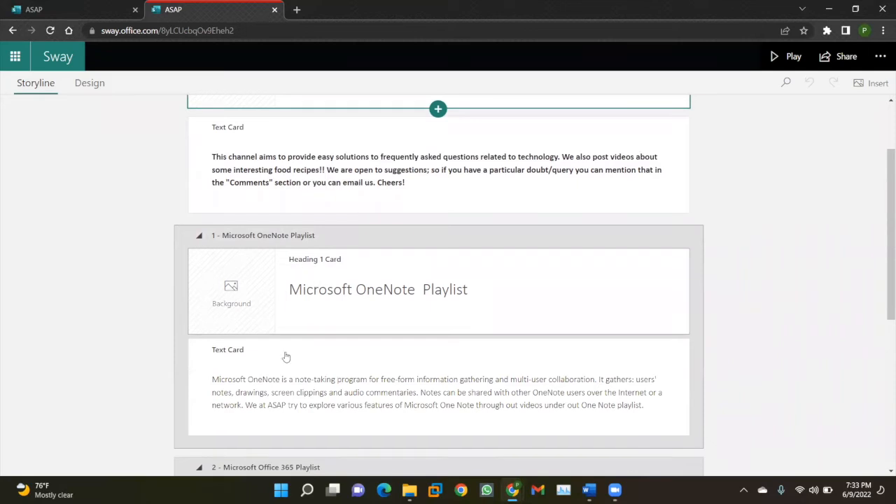
scroll(294, 344, down, 3)
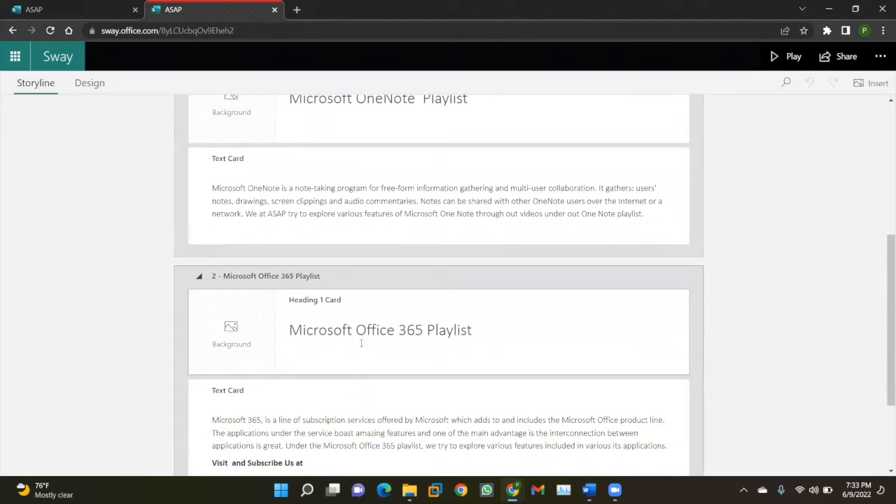
Step: Try the Accent formatting on the whole introductory paragraph in the text card below the ASAP title
scroll(361, 343, down, 2)
scroll(362, 343, up, 8)
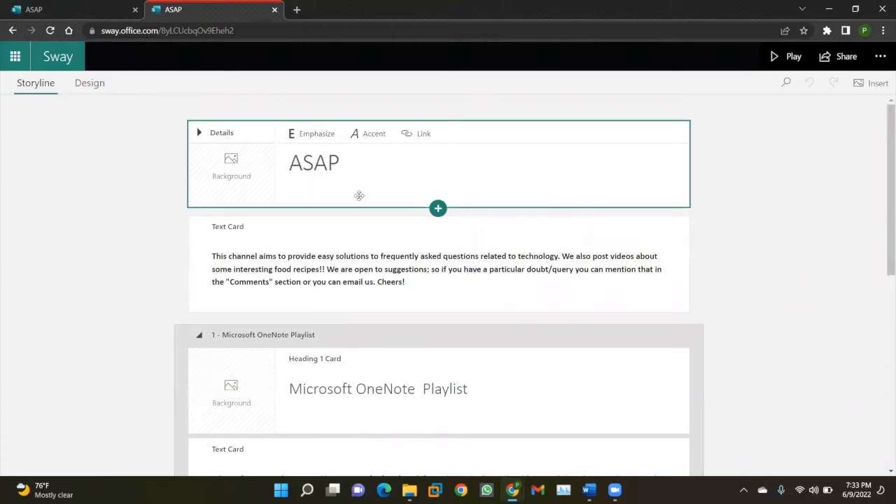
click(413, 277)
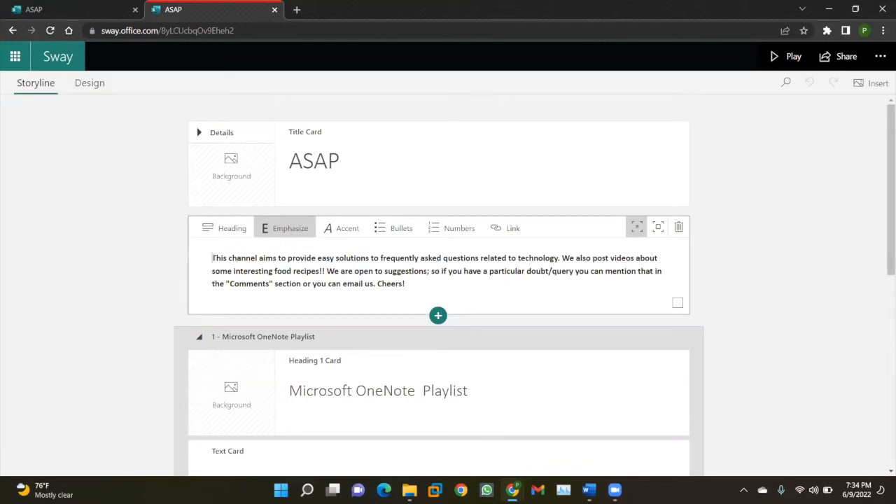
drag(212, 257, 408, 283)
click(423, 282)
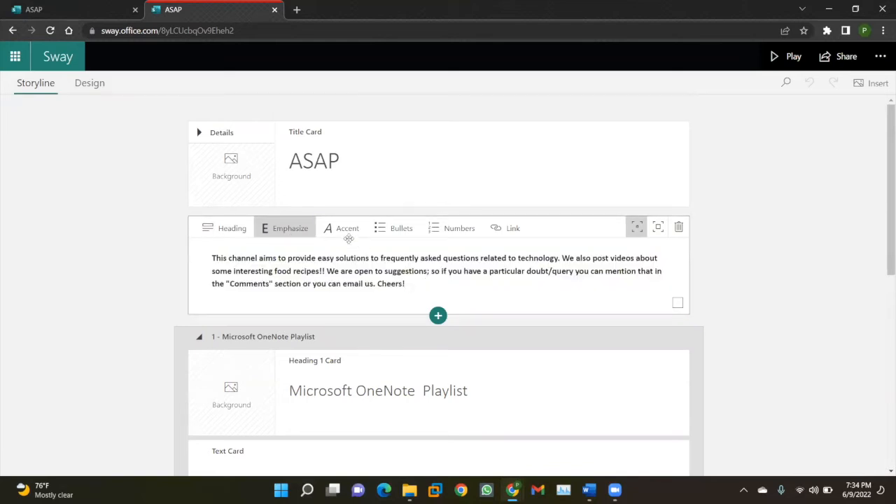
shift+click(212, 271)
shift+click(210, 257)
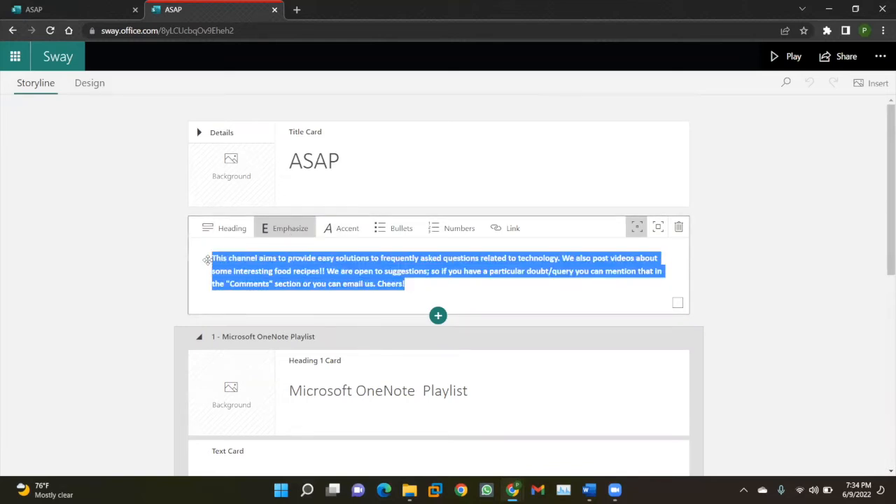
click(345, 238)
click(345, 237)
click(422, 286)
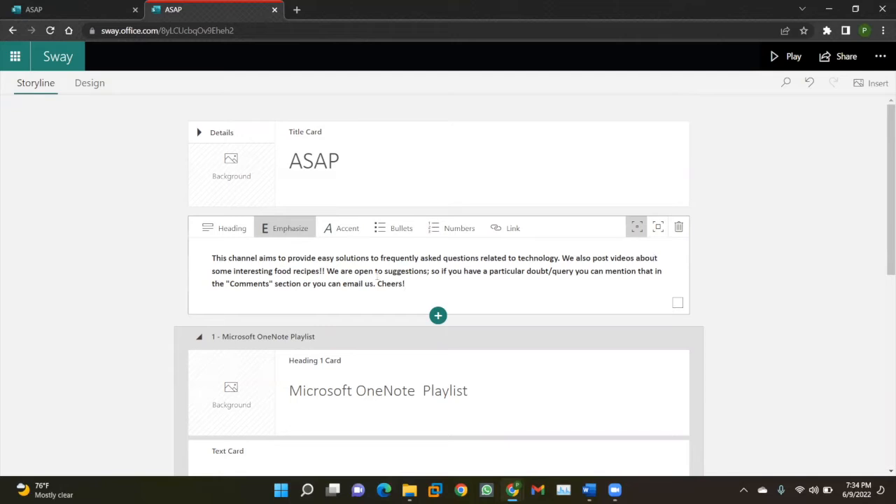
drag(406, 284, 208, 262)
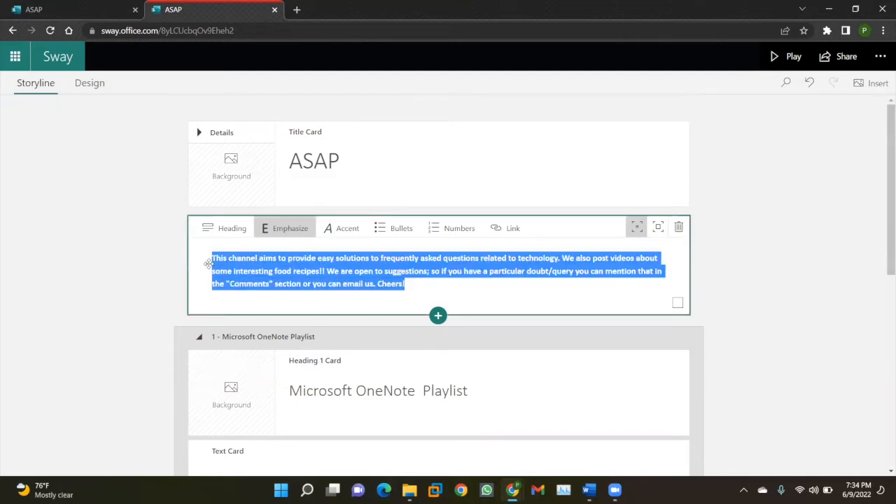
click(425, 287)
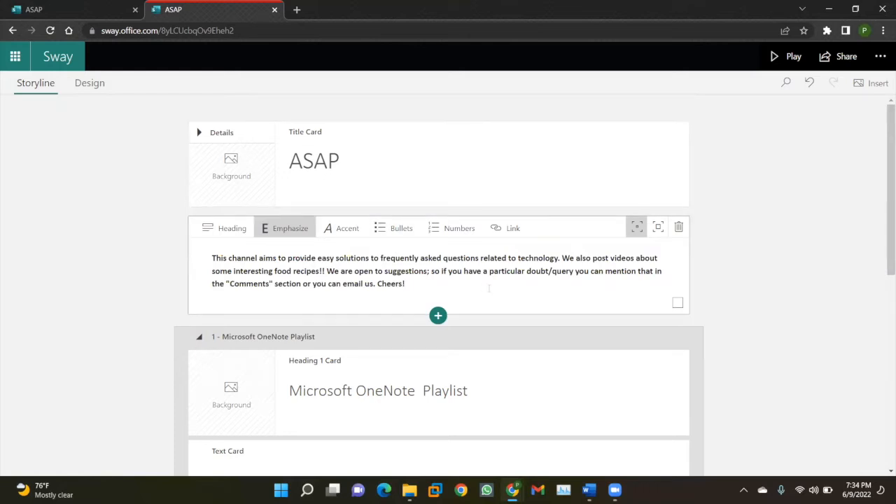
Step: Raise the introductory text card to the stronger card emphasis and check its appearance in the page design
click(658, 228)
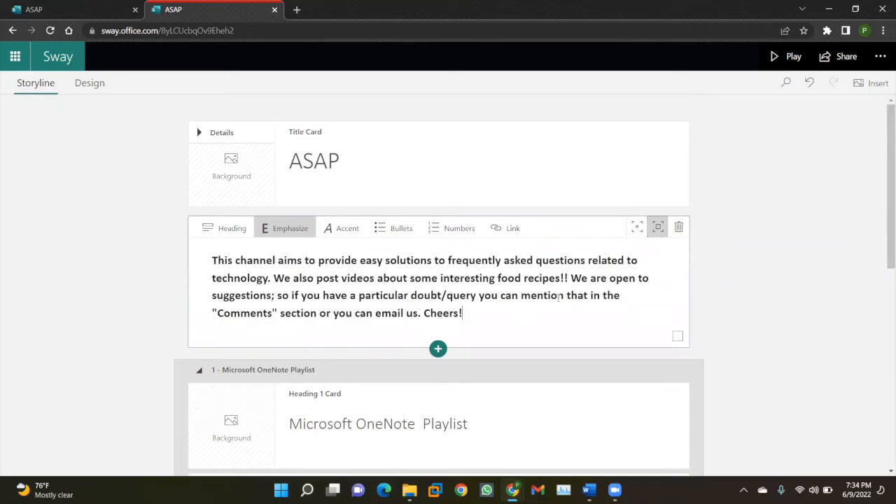
click(476, 314)
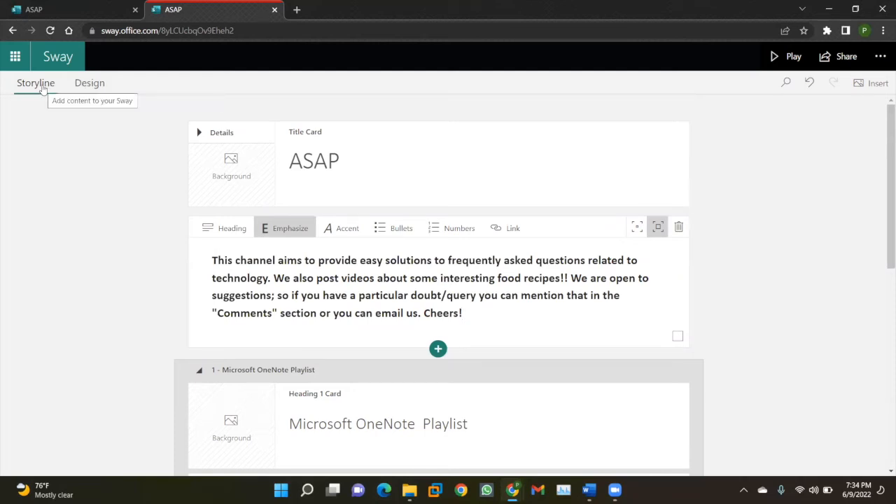
click(91, 83)
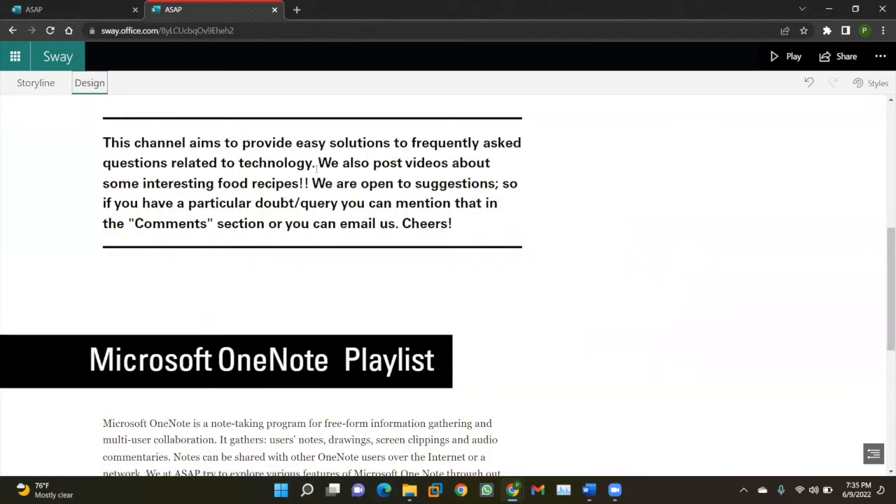
click(37, 83)
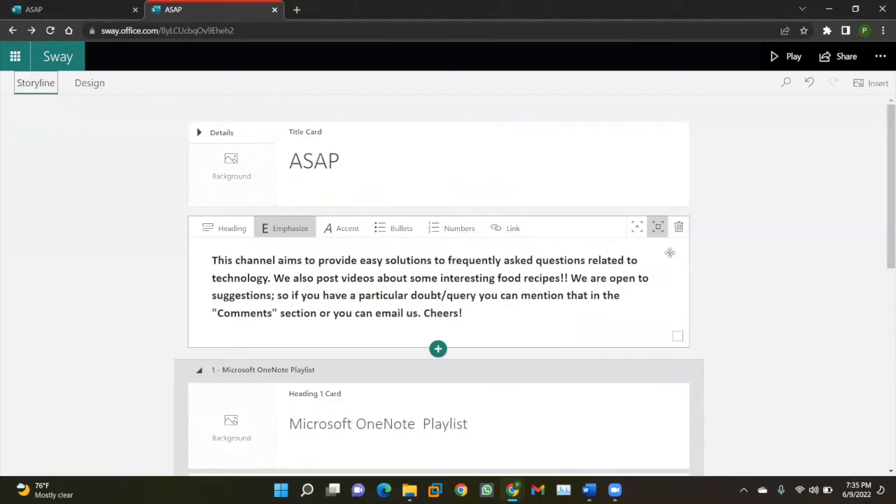
Step: Set the introductory text card back to the lowest card emphasis and compare how the page design renders it
click(636, 230)
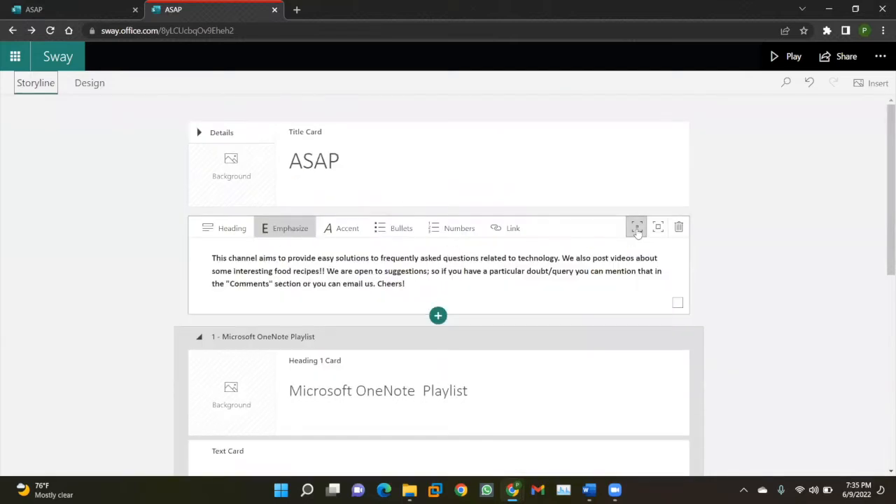
click(89, 84)
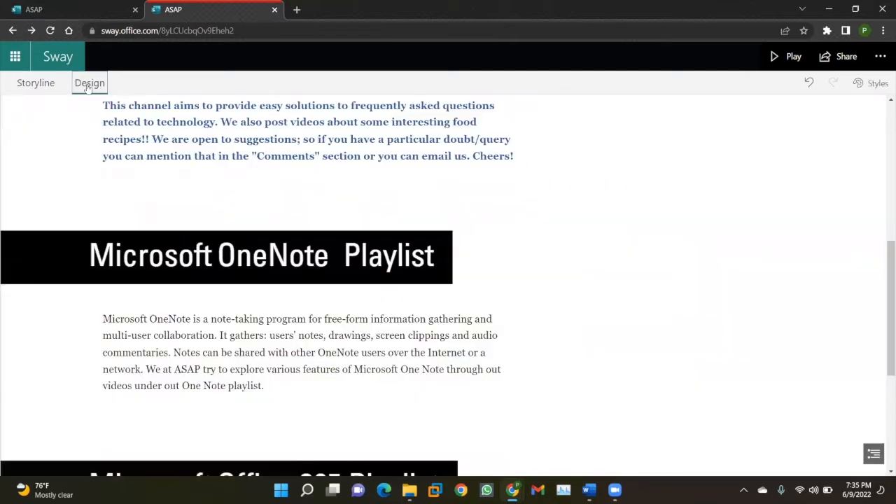
scroll(96, 143, up, 2)
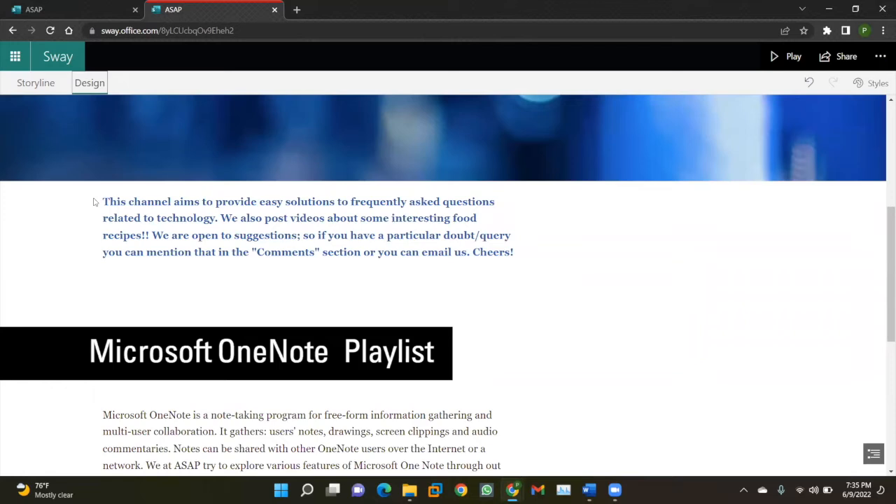
click(41, 88)
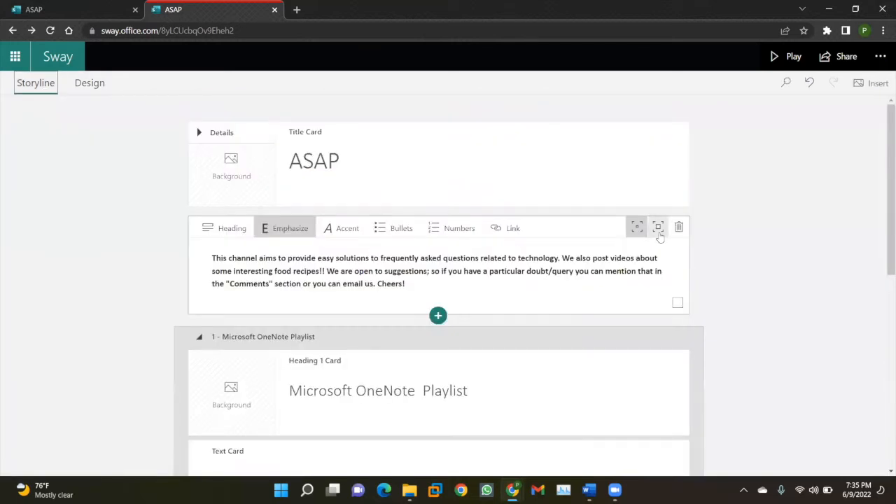
Step: Apply the stronger card emphasis to the introductory text card again and review the paragraph in the page design
click(658, 234)
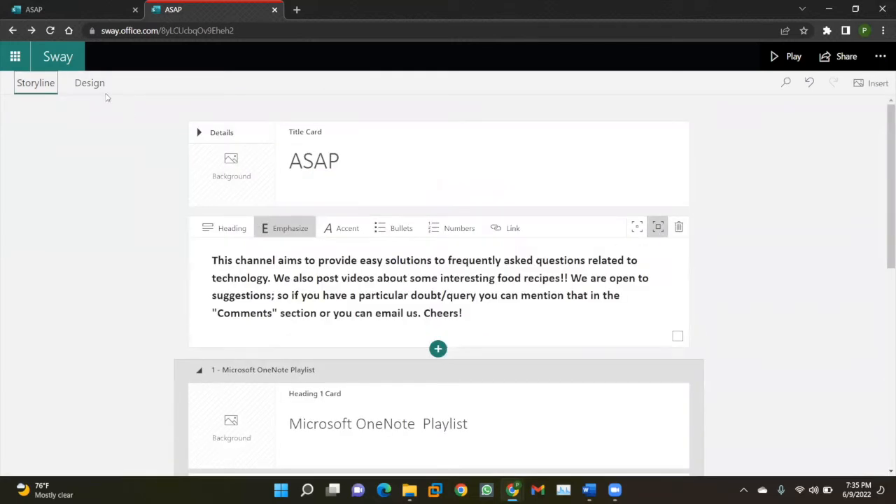
click(91, 89)
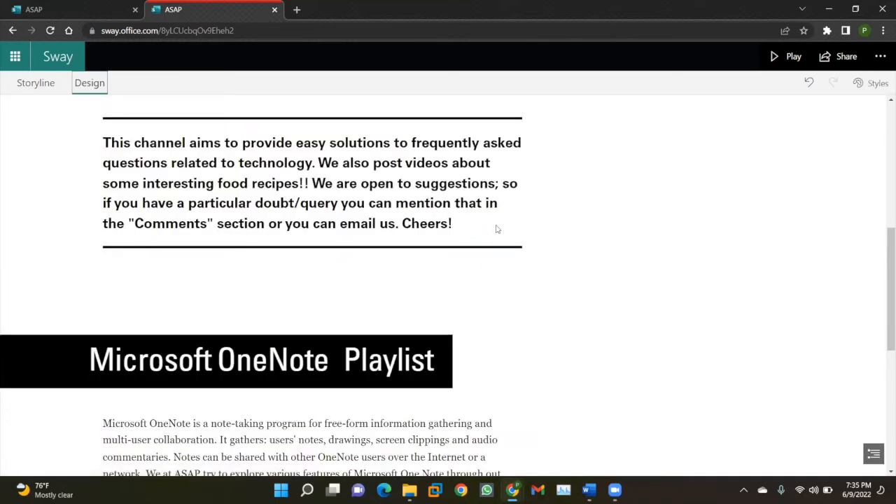
scroll(496, 229, up, 1)
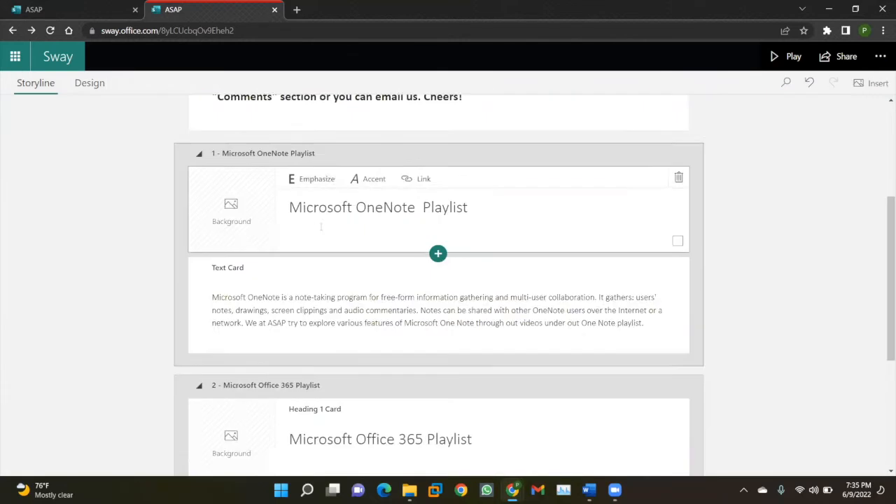
Step: Review the text, media and group card types and insert a Stack group below the Microsoft OneNote Playlist heading
scroll(320, 226, up, 1)
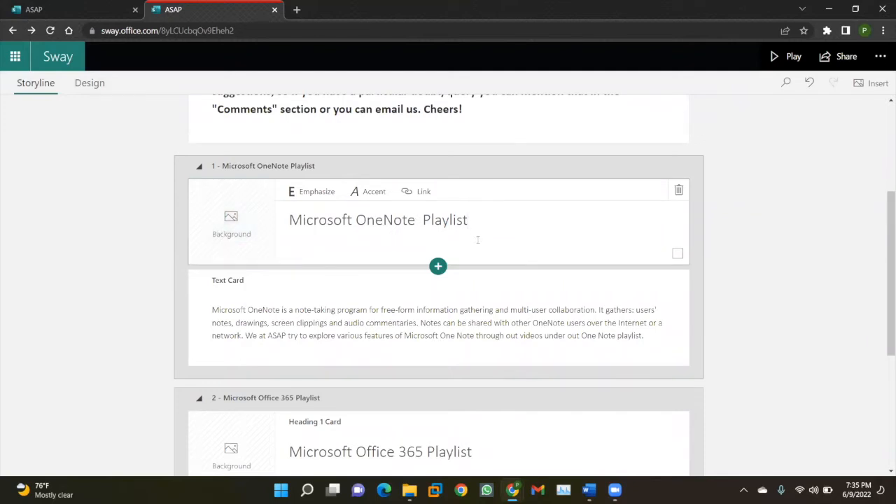
click(437, 267)
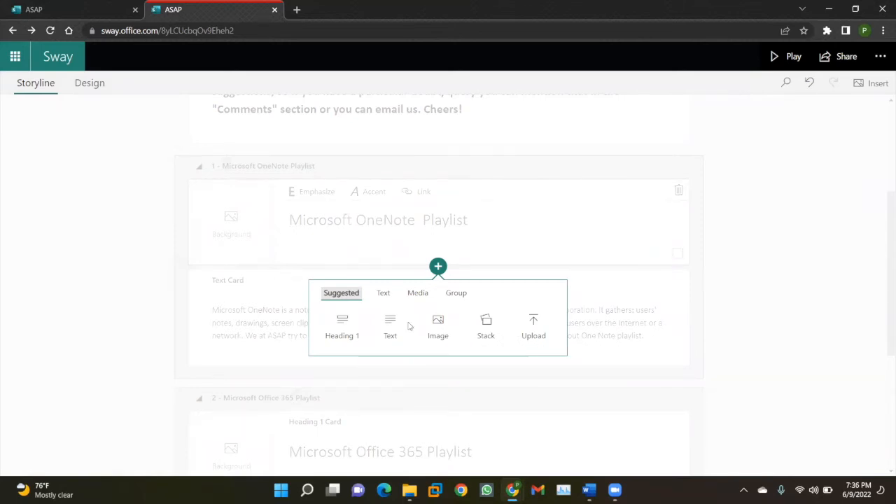
click(384, 297)
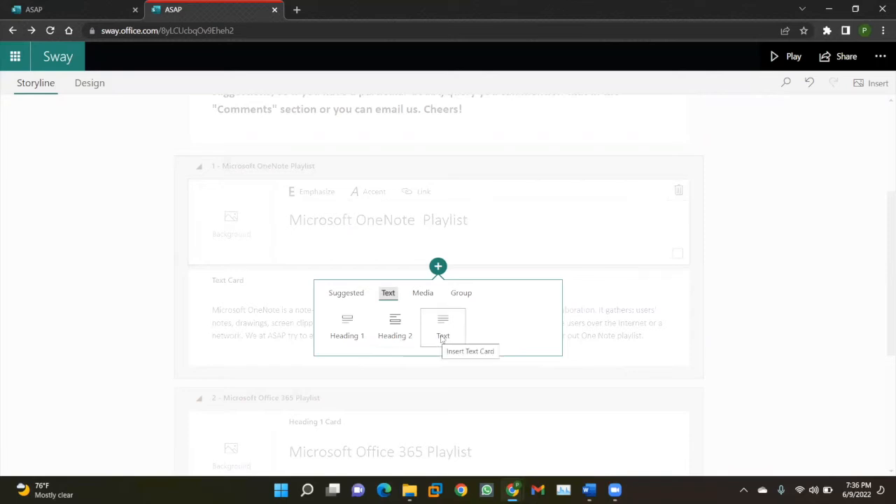
click(416, 298)
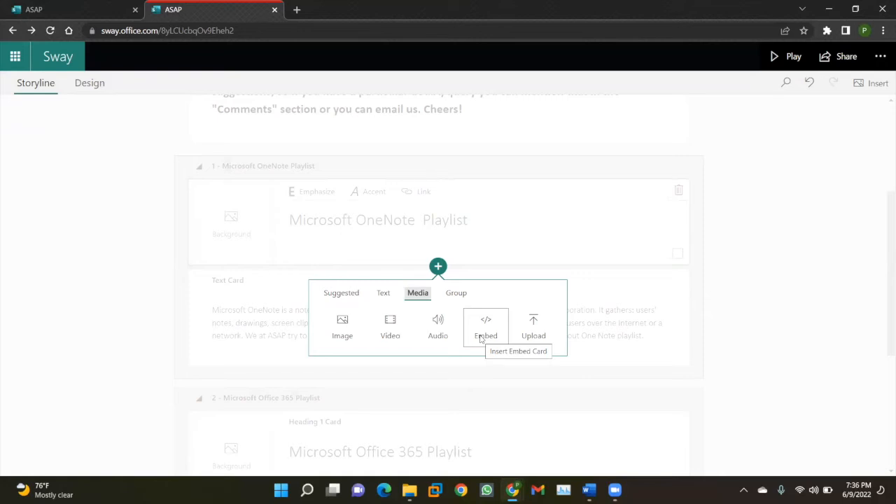
click(455, 300)
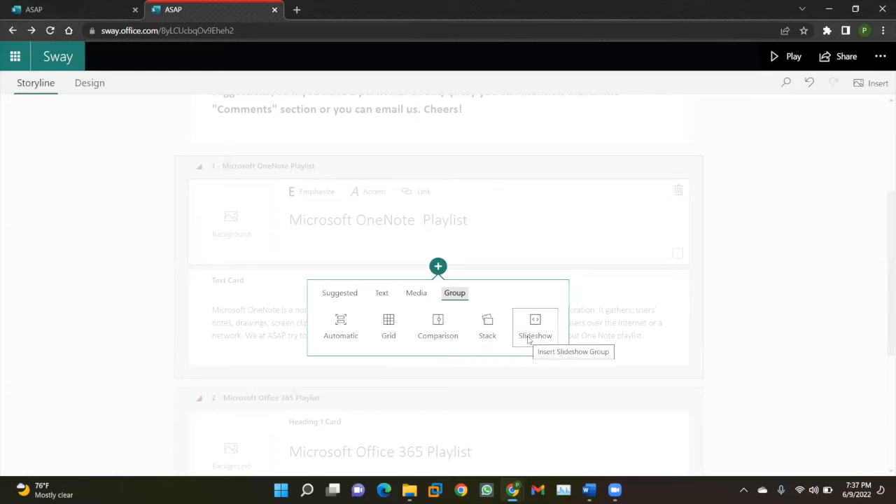
click(488, 331)
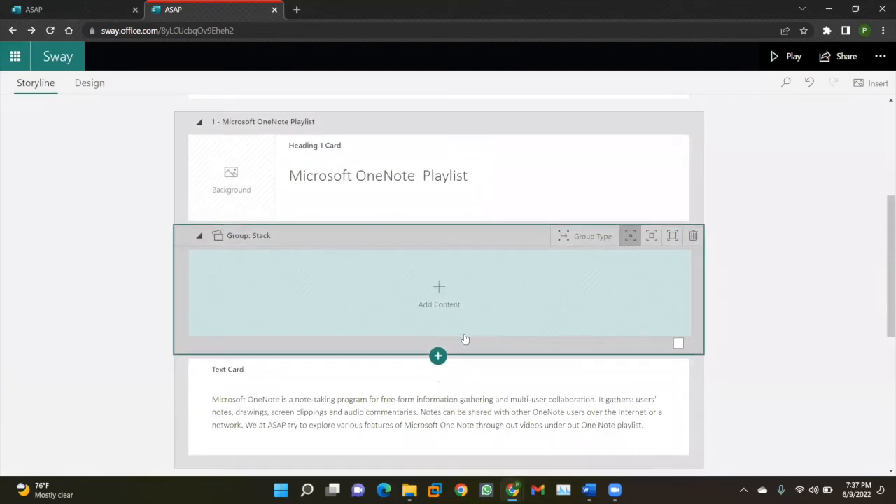
Step: Upload OneNoteImg1.jpg, OneNoteImg2.jpg, OneNoteImg3.jpg and OneNoteImg4.jpg from the SWAY folder as image cards
click(439, 289)
click(438, 290)
shift+click(281, 205)
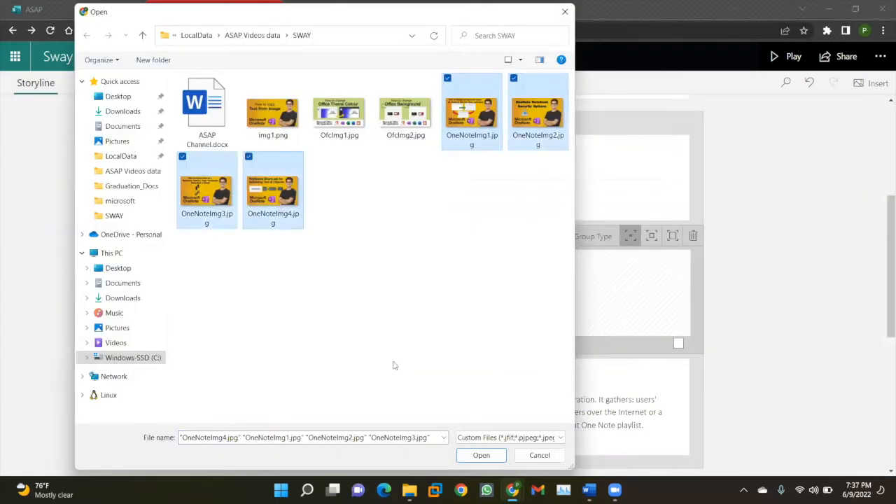
click(482, 455)
Step: Move the four selected OneNote image cards into the empty Stack group
scroll(396, 253, up, 3)
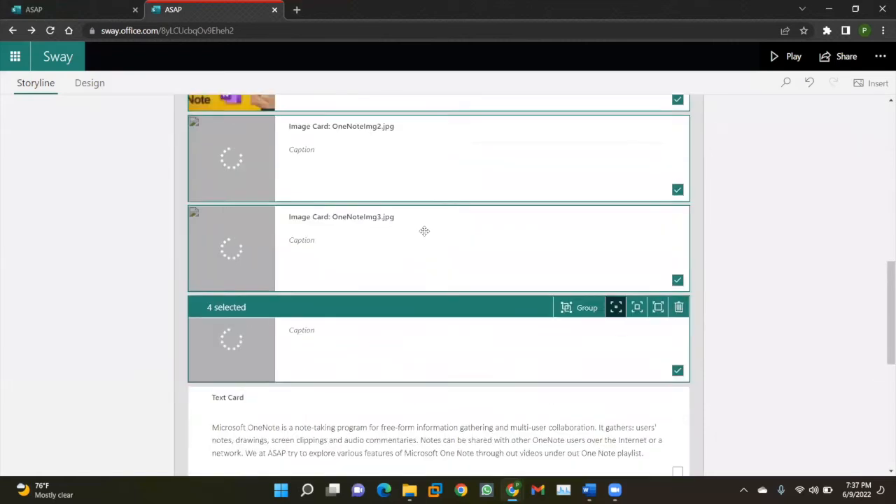
scroll(424, 231, up, 3)
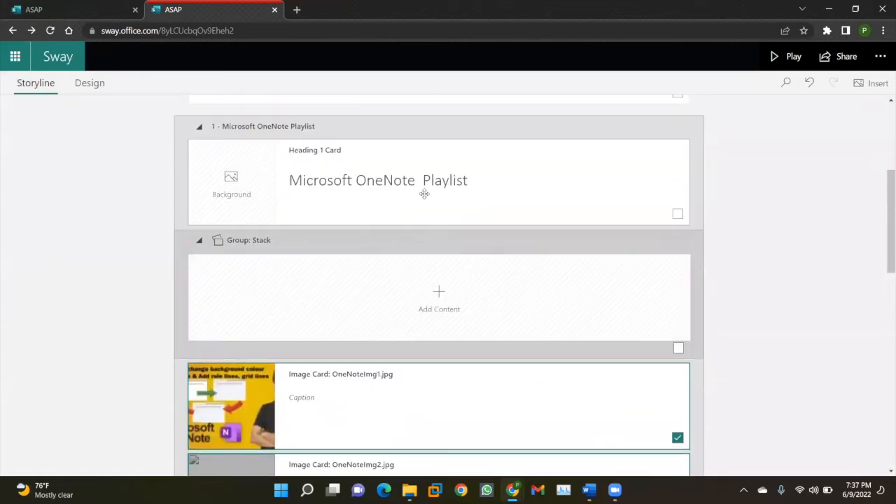
scroll(408, 257, down, 3)
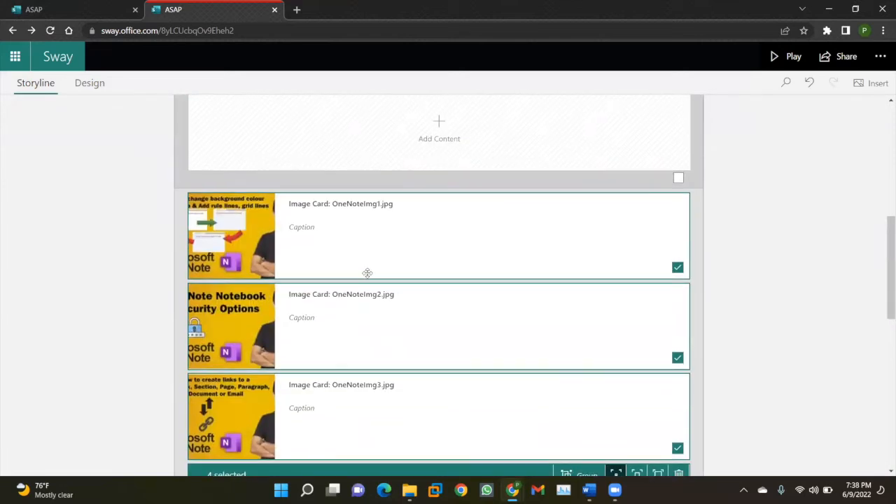
scroll(392, 259, down, 2)
scroll(392, 261, up, 3)
drag(253, 339, 255, 238)
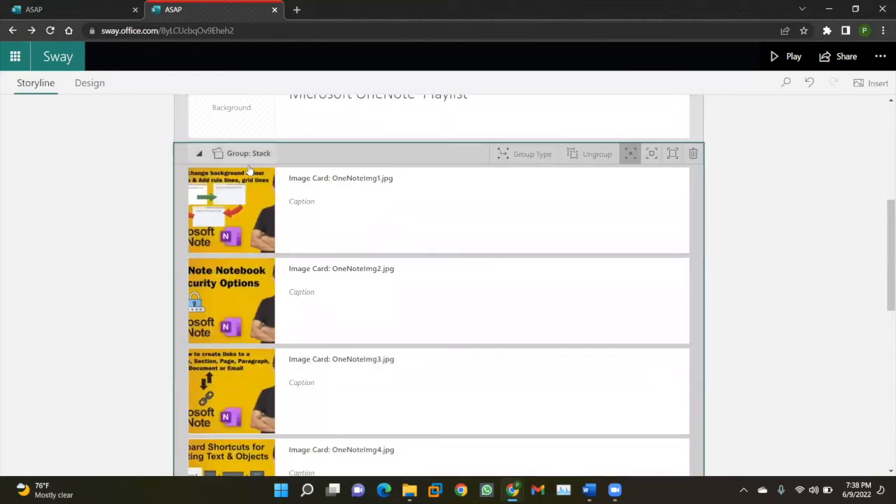
Step: Preview the page design and flip through the stacked images in the Microsoft OneNote Playlist section
click(93, 90)
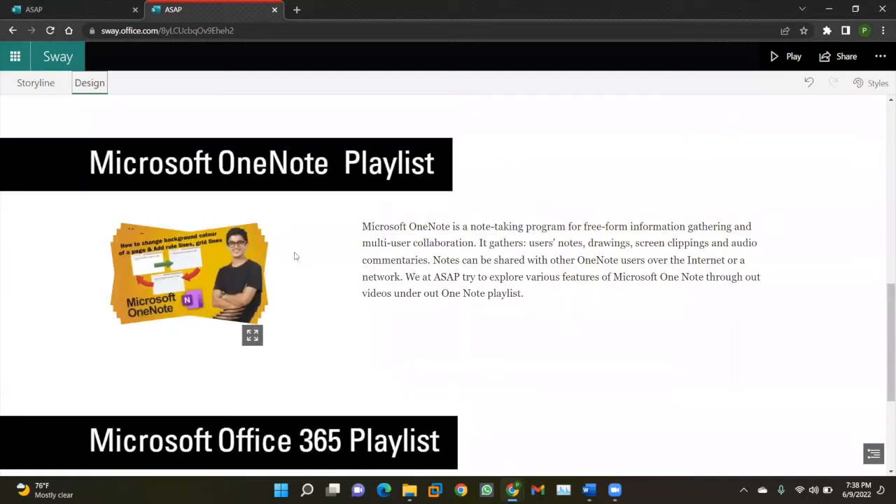
click(180, 259)
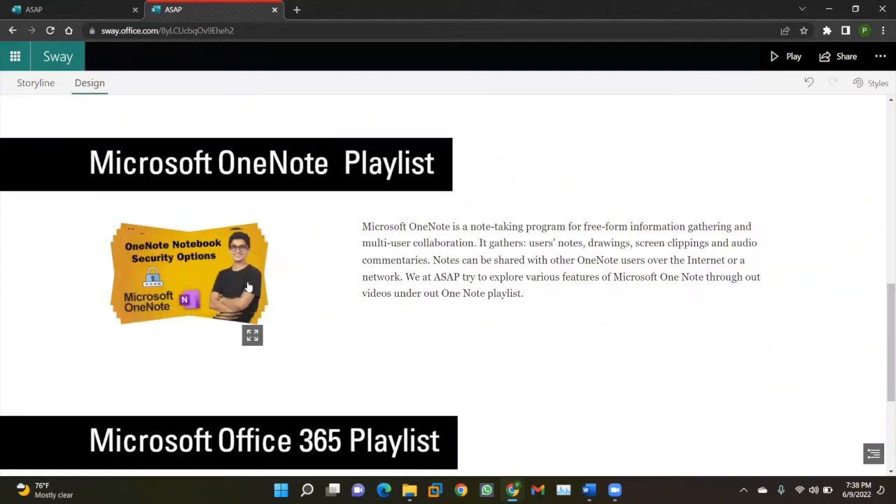
click(248, 287)
click(249, 287)
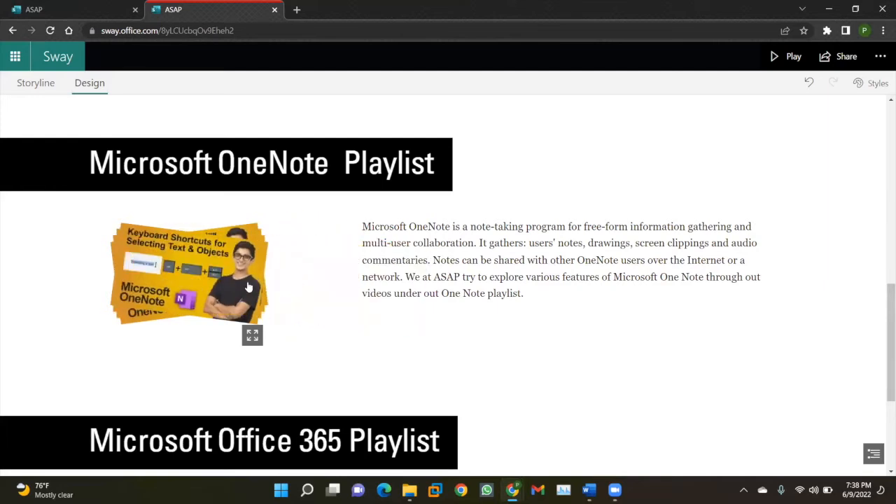
click(248, 287)
click(249, 287)
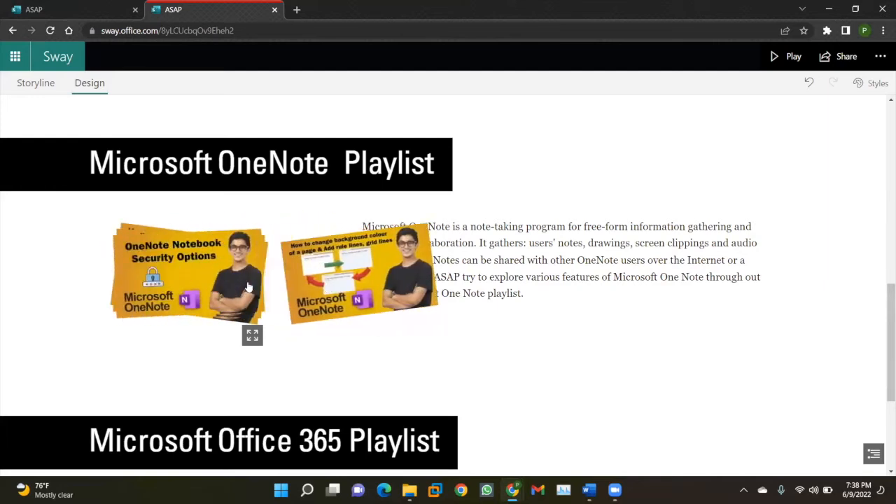
click(248, 287)
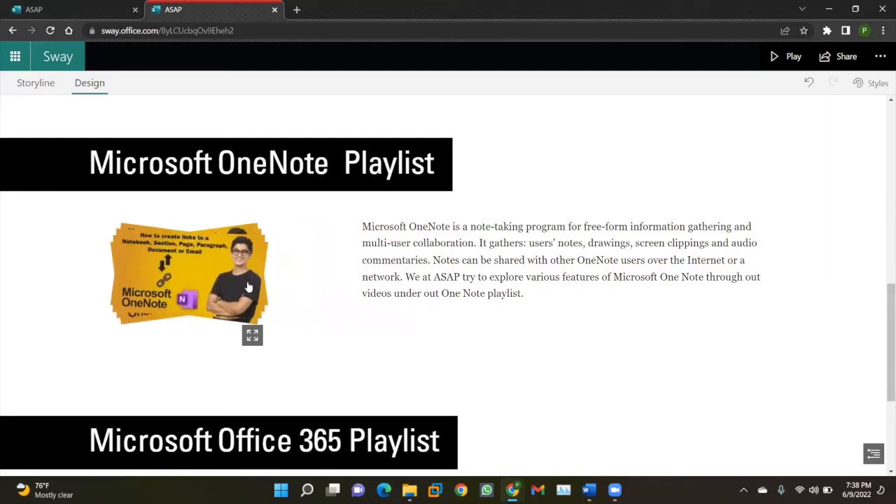
click(248, 287)
click(248, 287)
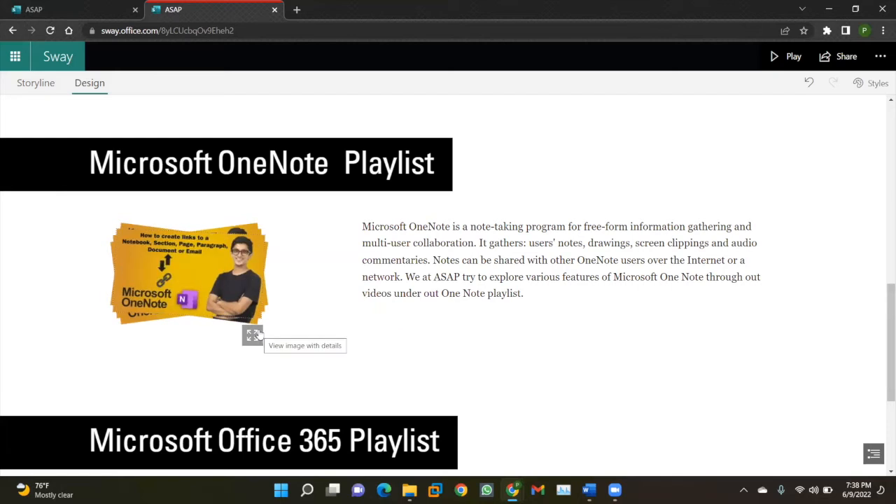
Step: Set the Stack group of OneNote image cards to moderate emphasis in the storyline
click(253, 336)
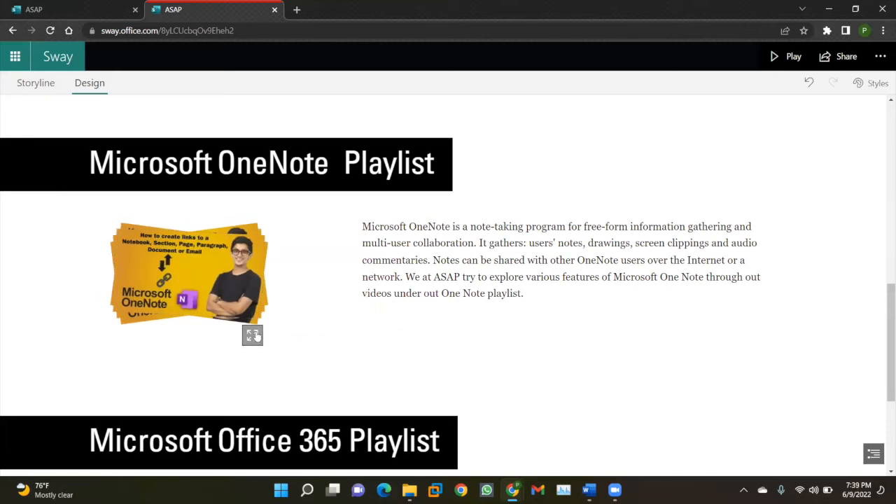
click(38, 84)
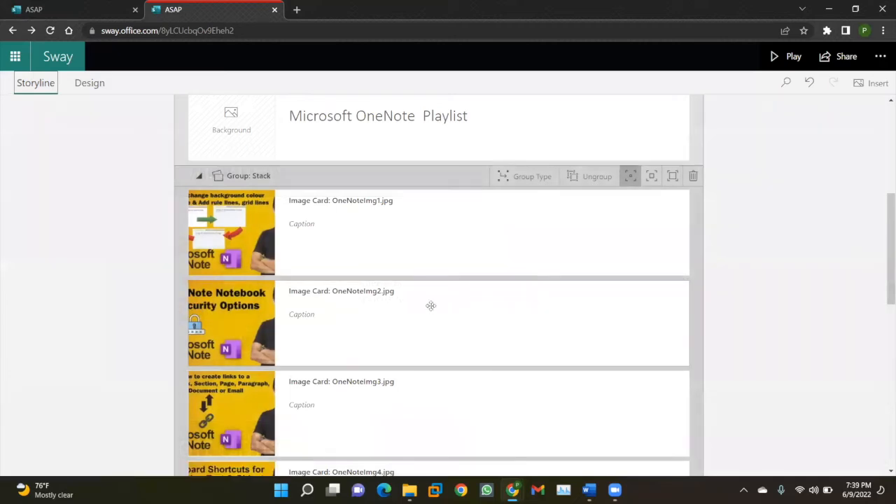
scroll(431, 306, down, 6)
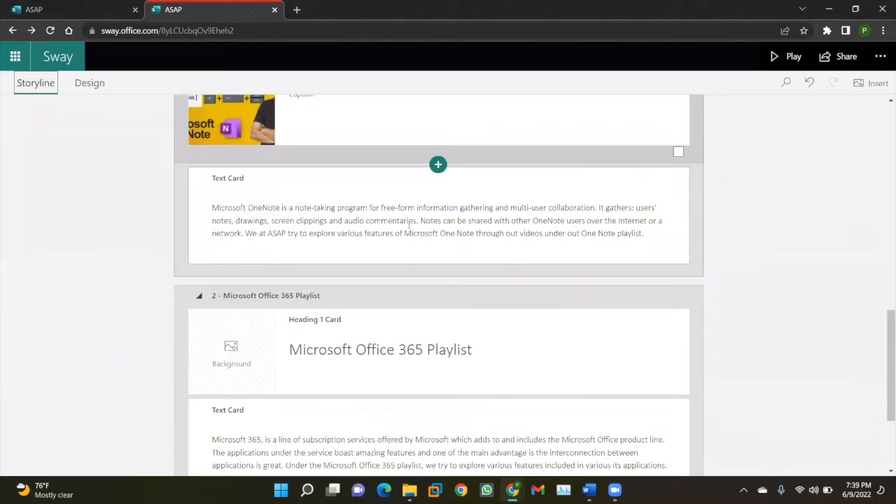
scroll(510, 255, up, 5)
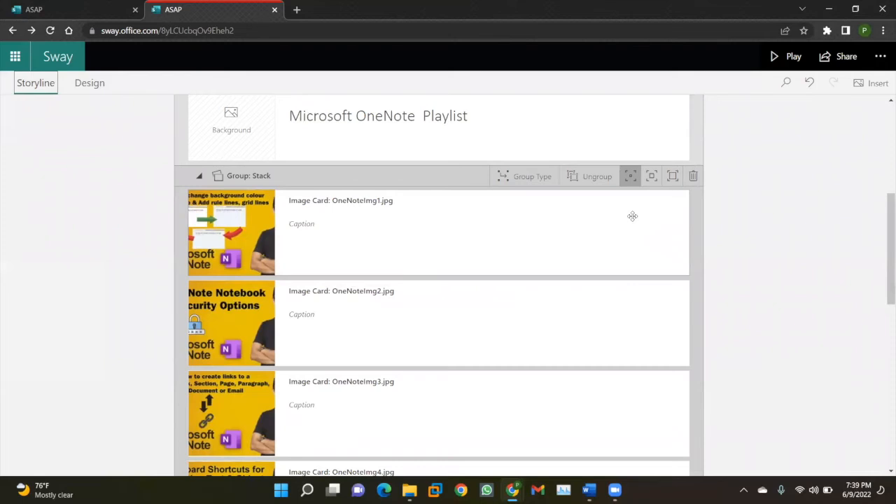
click(651, 176)
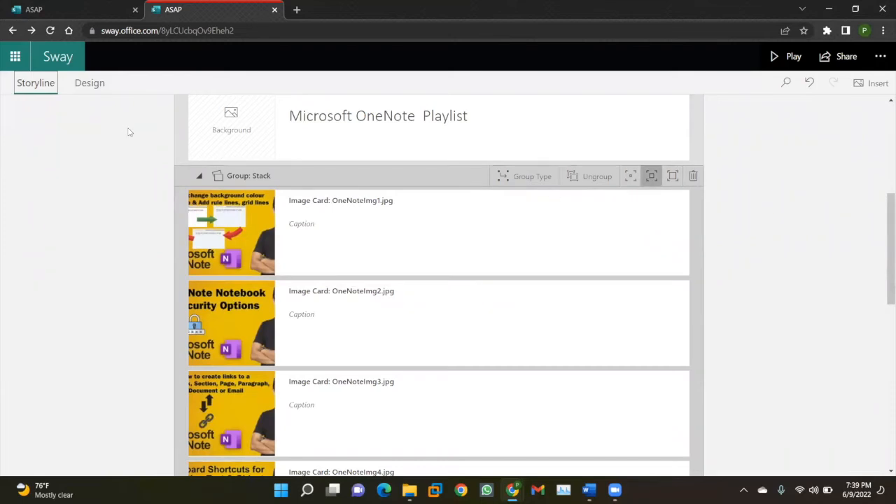
Step: Preview the page design and flip through the OneNote image stack at its moderate emphasis
click(89, 83)
click(327, 223)
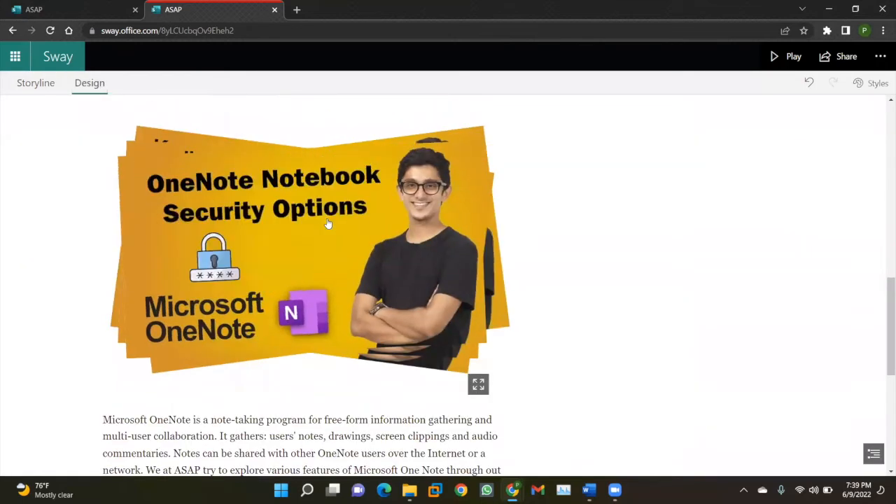
click(328, 224)
click(328, 223)
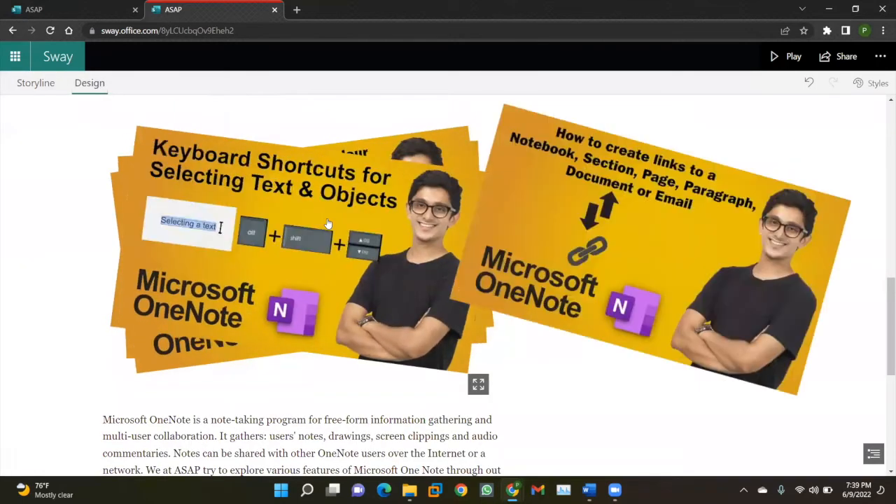
click(327, 224)
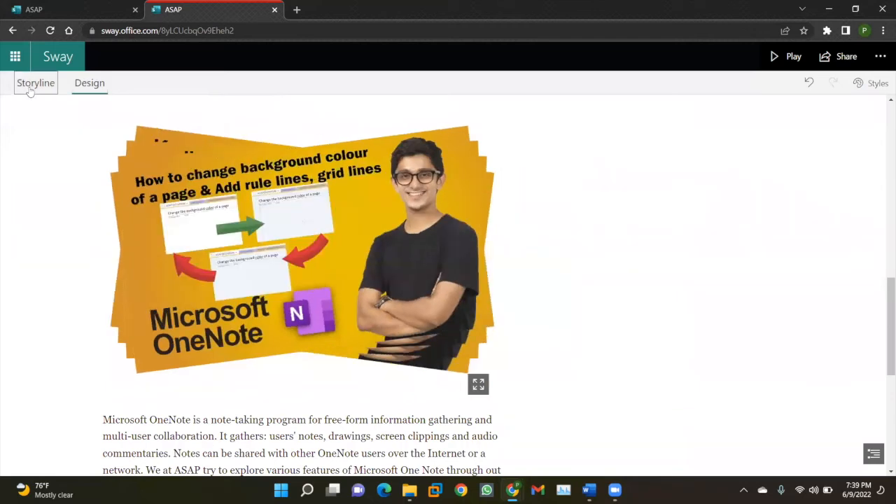
Step: Set the OneNote Stack group to intense emphasis and flip through its images in the page design
click(30, 90)
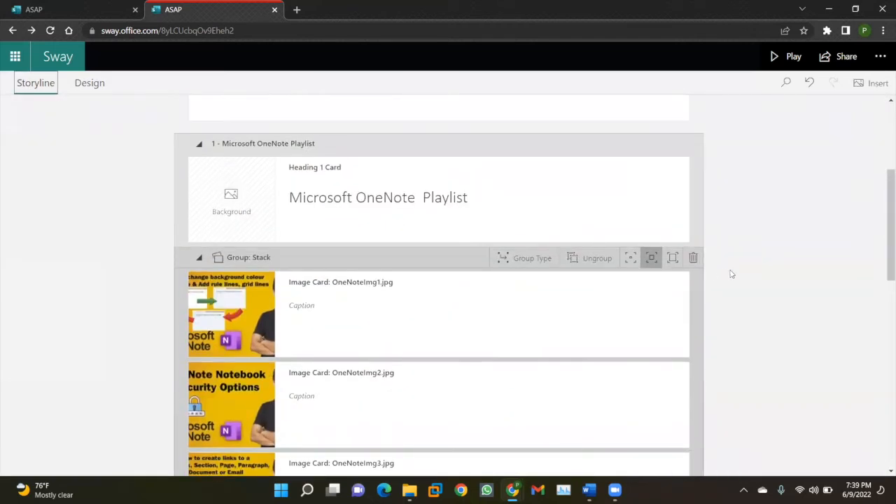
click(673, 259)
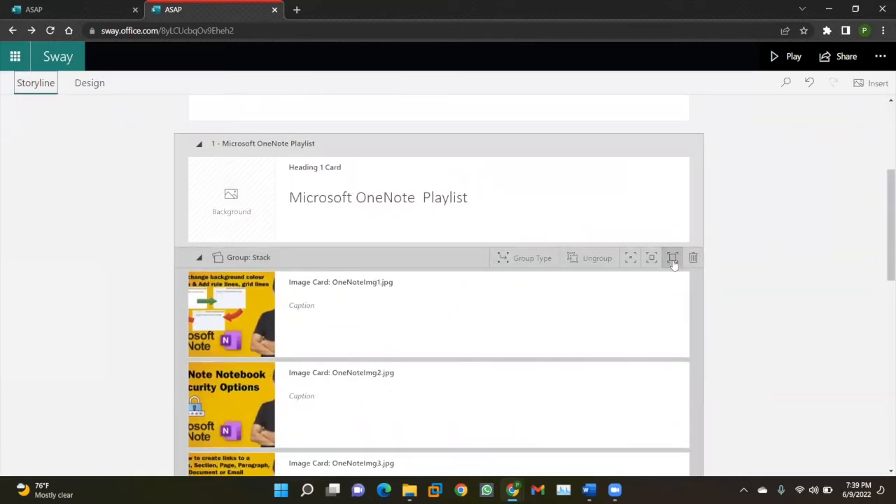
click(85, 87)
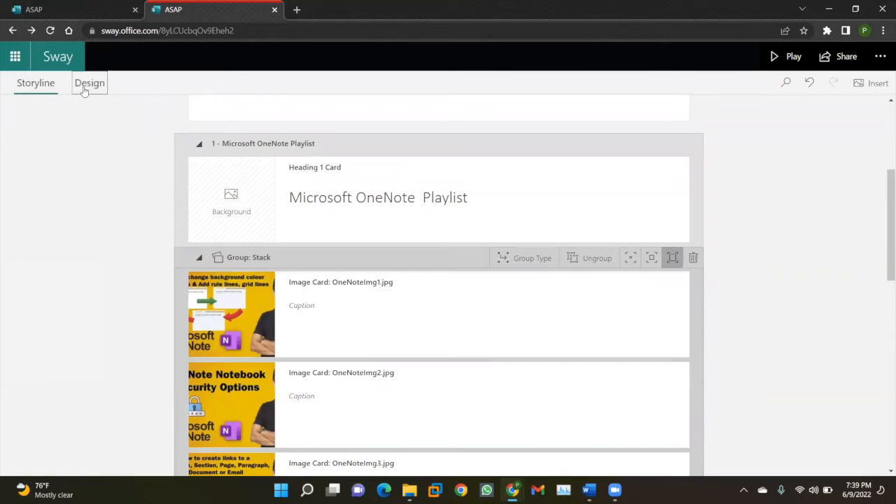
click(423, 259)
click(423, 259)
click(423, 259)
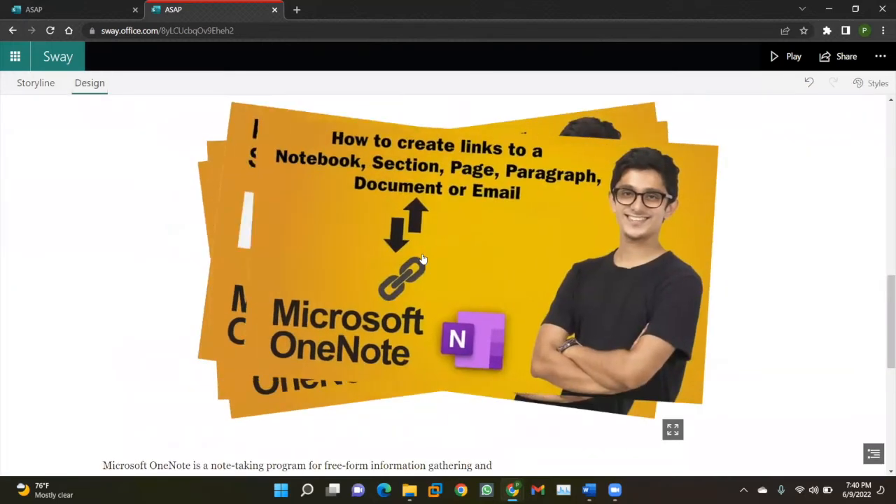
click(423, 259)
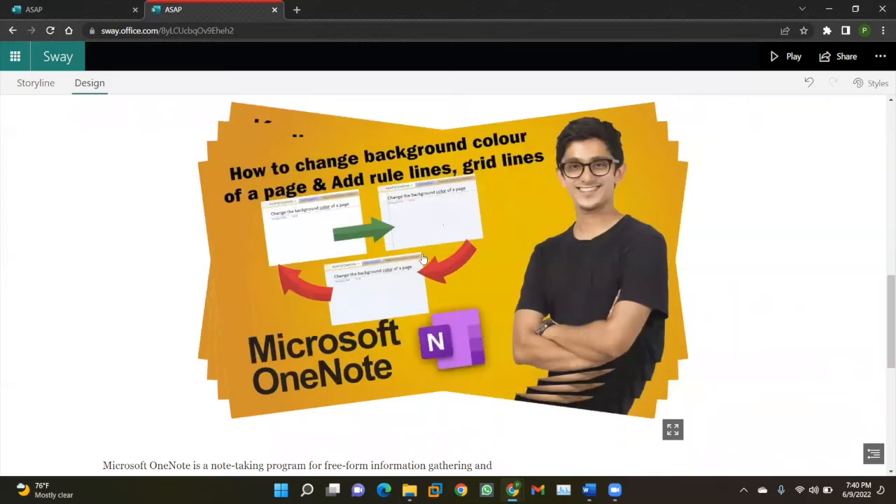
click(423, 259)
scroll(422, 259, down, 4)
scroll(423, 258, up, 7)
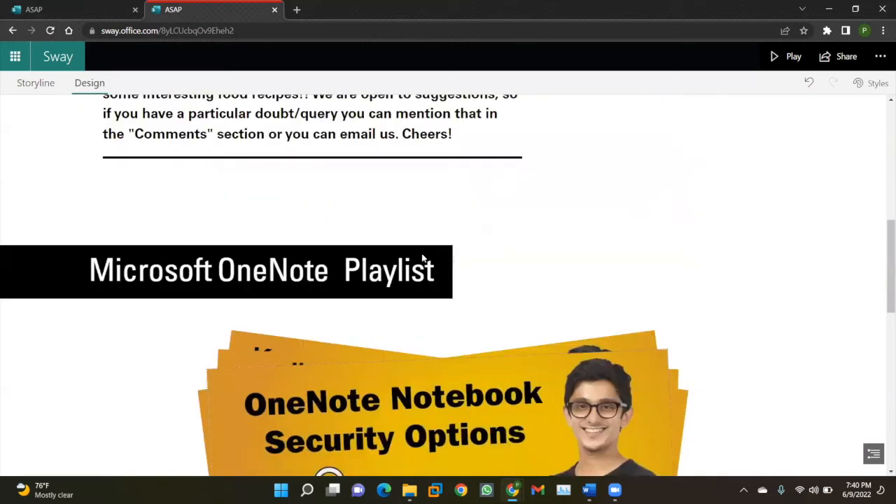
Step: Set the OneNote Stack group back to subtle emphasis in the storyline
click(422, 259)
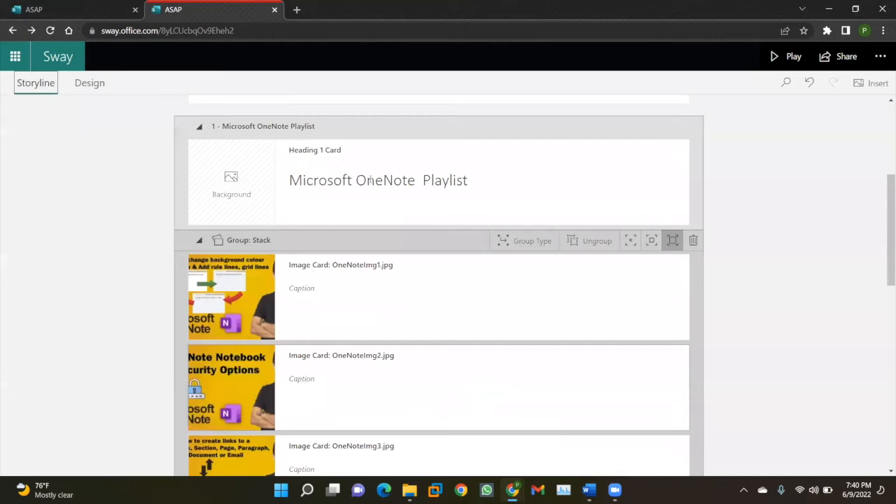
scroll(636, 244, up, 1)
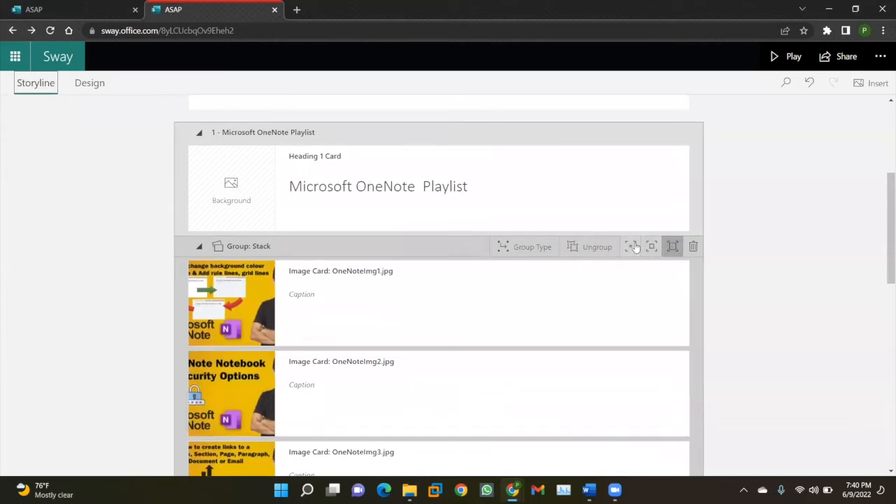
click(633, 247)
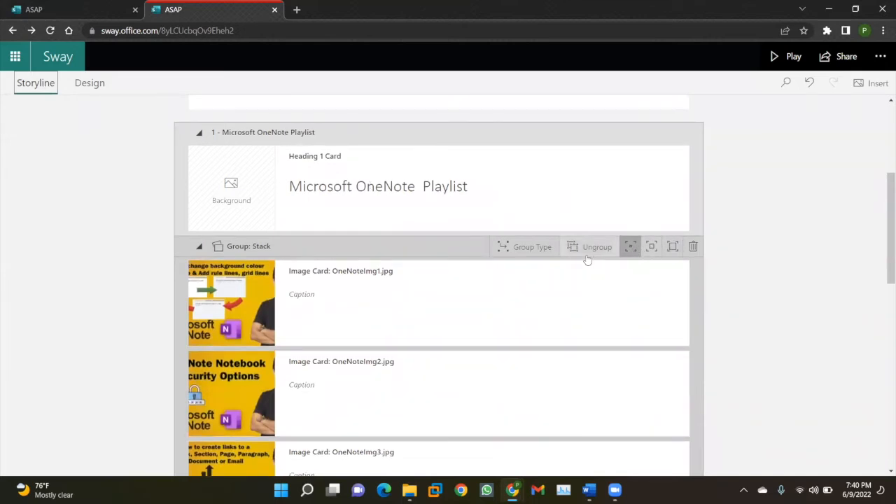
Step: Change the OneNote image group's type to Grid and preview it in the page design
click(540, 250)
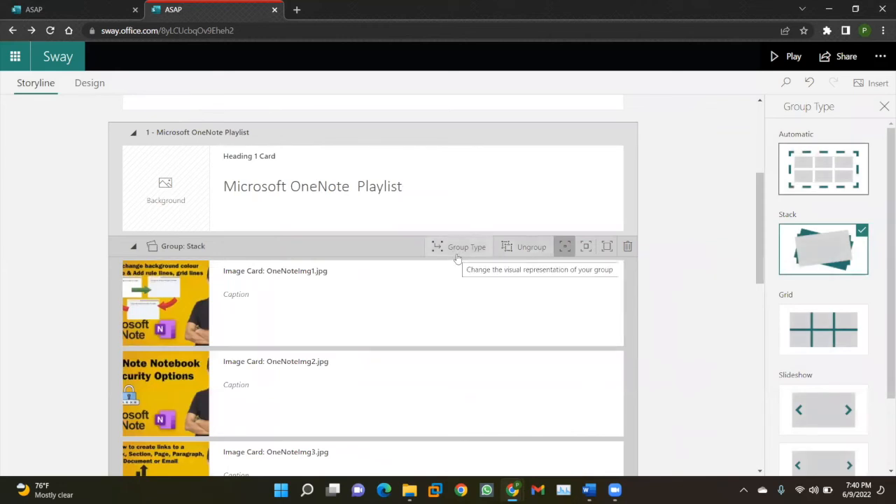
click(811, 346)
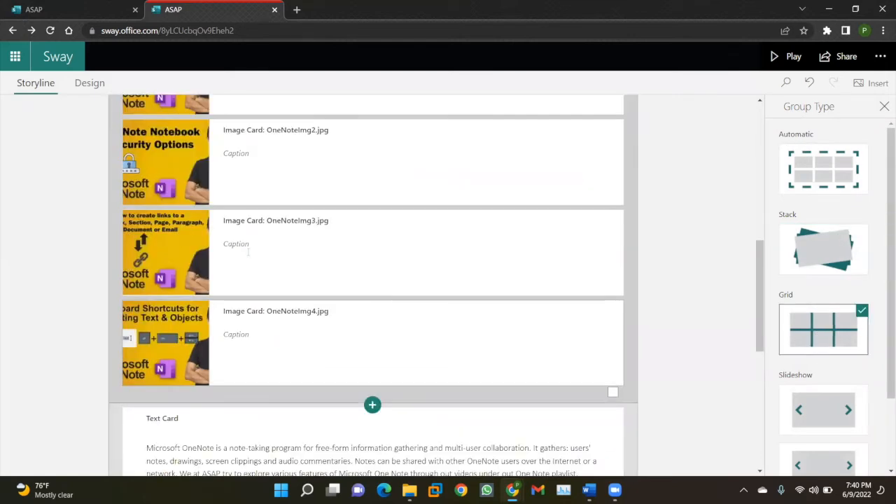
click(84, 85)
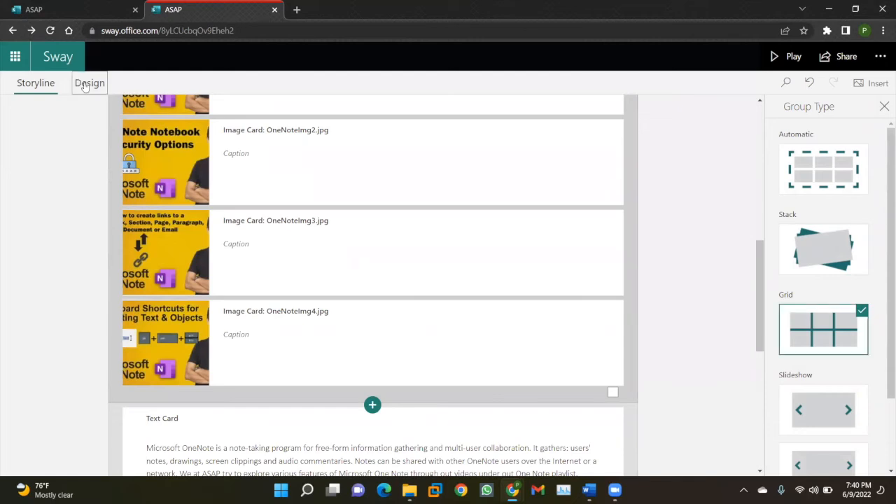
scroll(292, 215, up, 1)
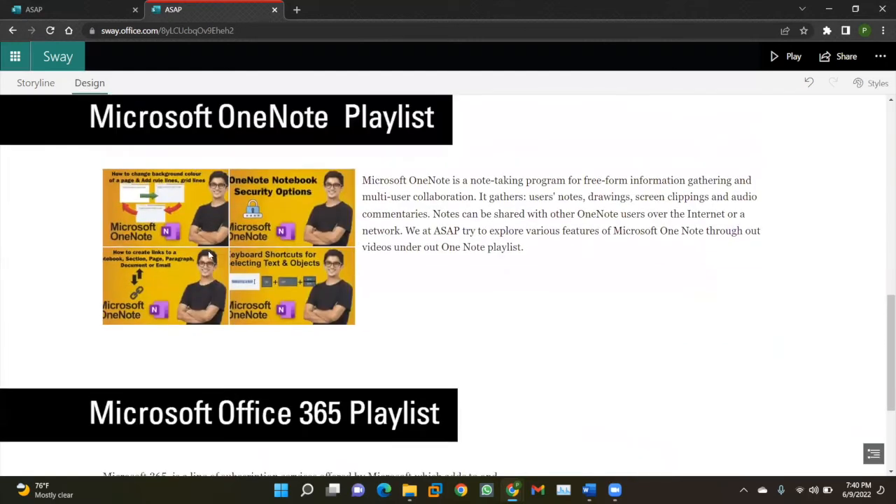
Step: Change the OneNote image group's type back to Stack
click(31, 83)
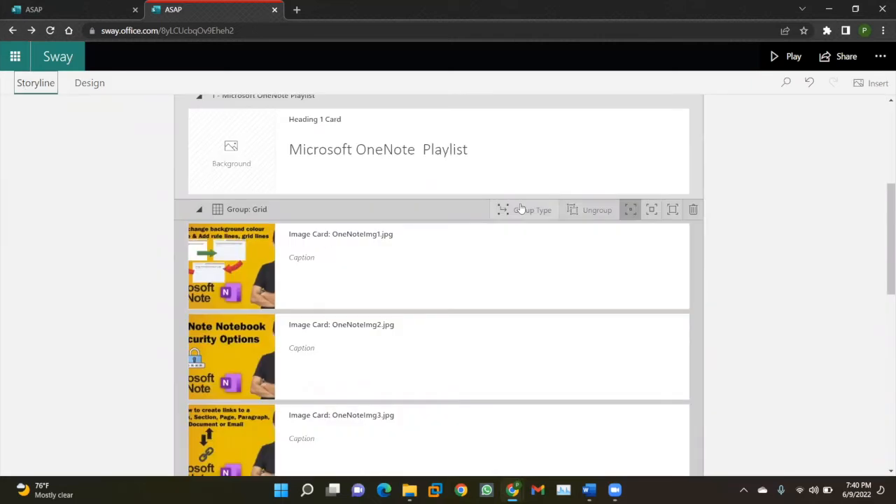
click(520, 208)
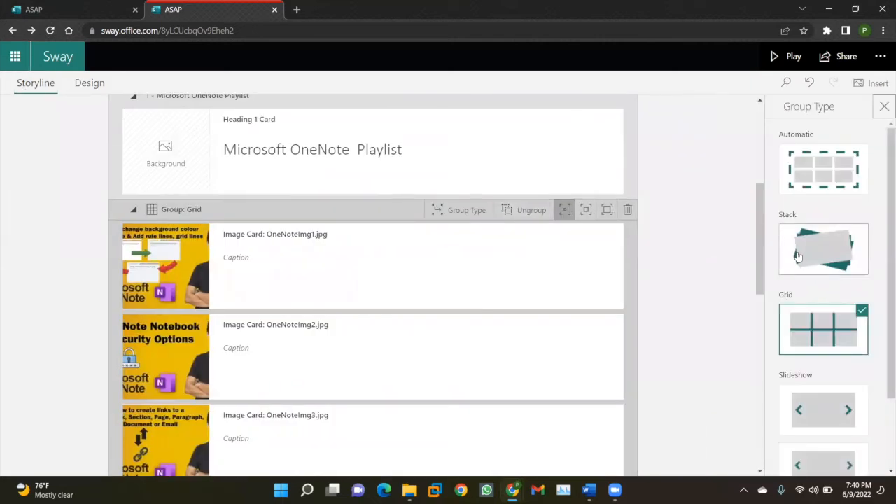
click(799, 257)
Step: Insert a Slideshow group directly below the Microsoft Office 365 Playlist heading card
scroll(396, 283, down, 5)
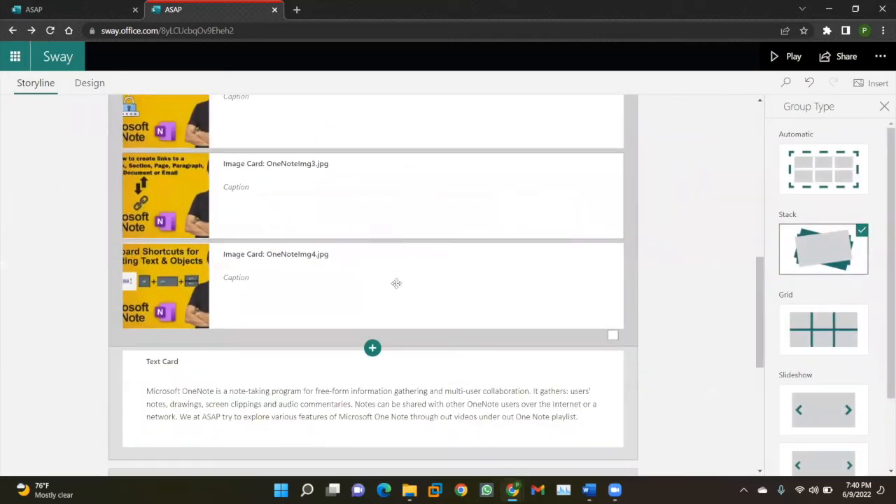
scroll(393, 240, down, 1)
scroll(294, 326, down, 2)
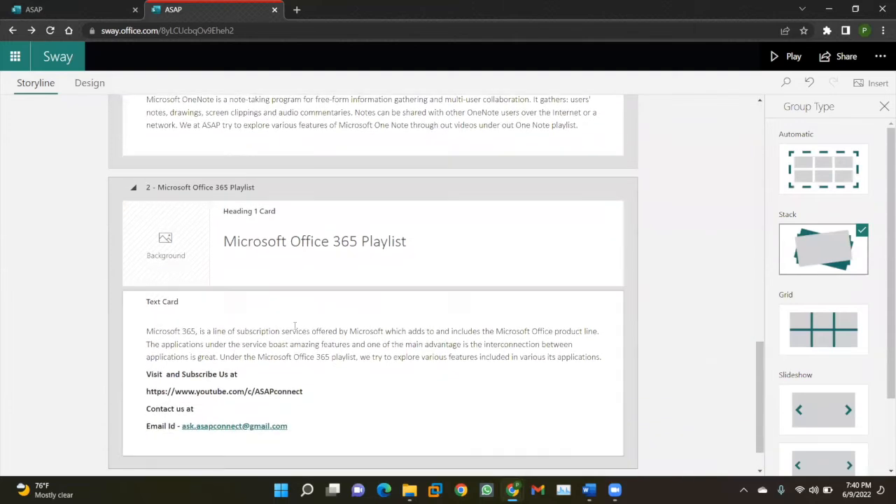
click(326, 264)
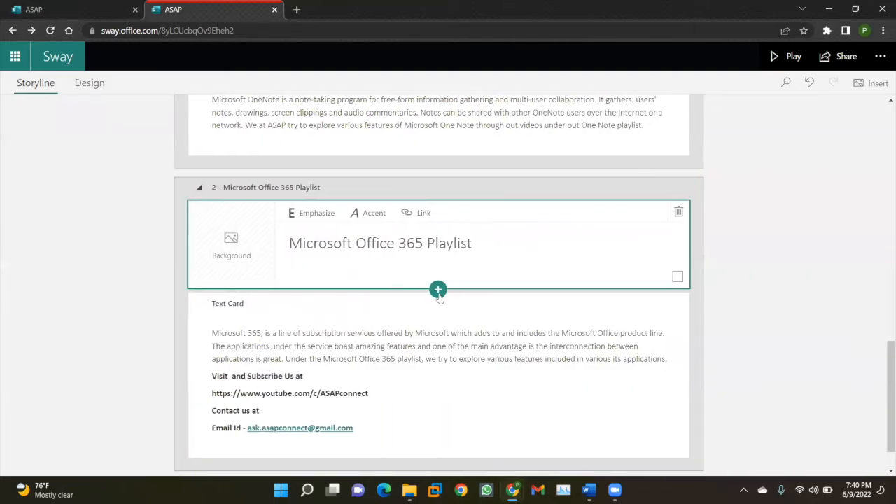
click(438, 289)
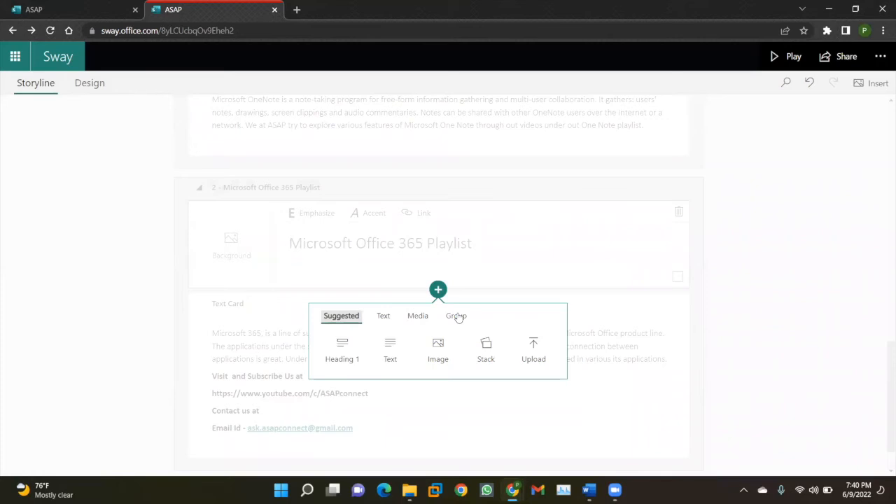
click(454, 316)
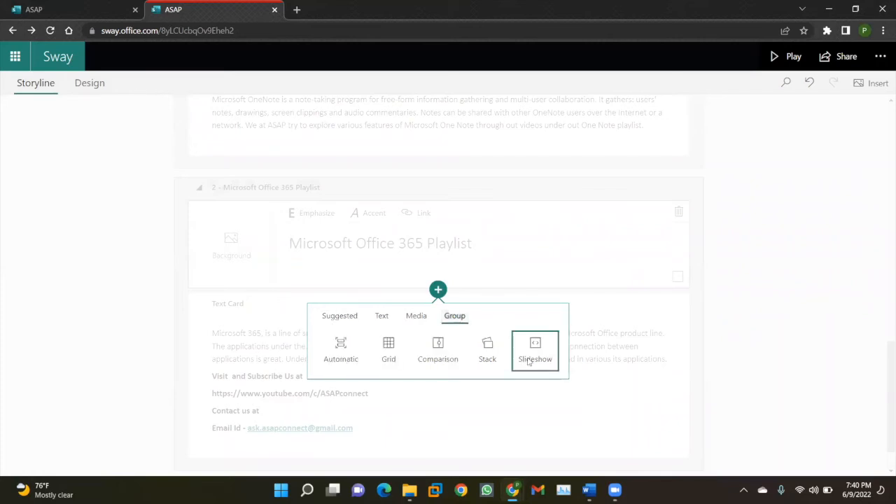
click(528, 360)
Step: Upload OfcImg1.jpg and OfcImg2.jpg from the SWAY folder as image cards below the Slideshow group
click(447, 350)
click(468, 348)
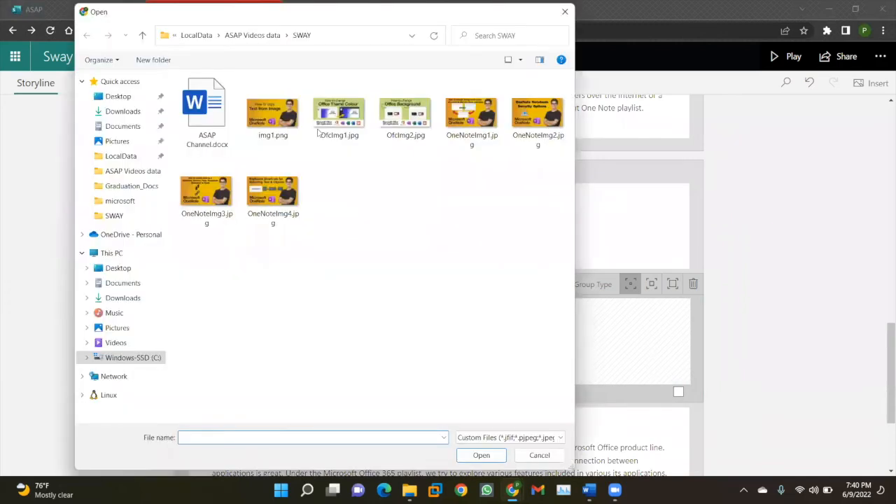
click(320, 132)
ctrl+click(398, 128)
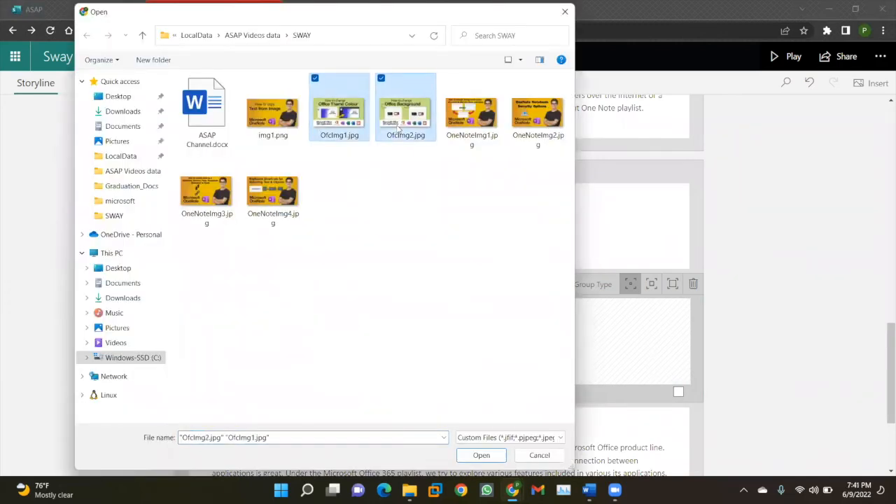
click(481, 455)
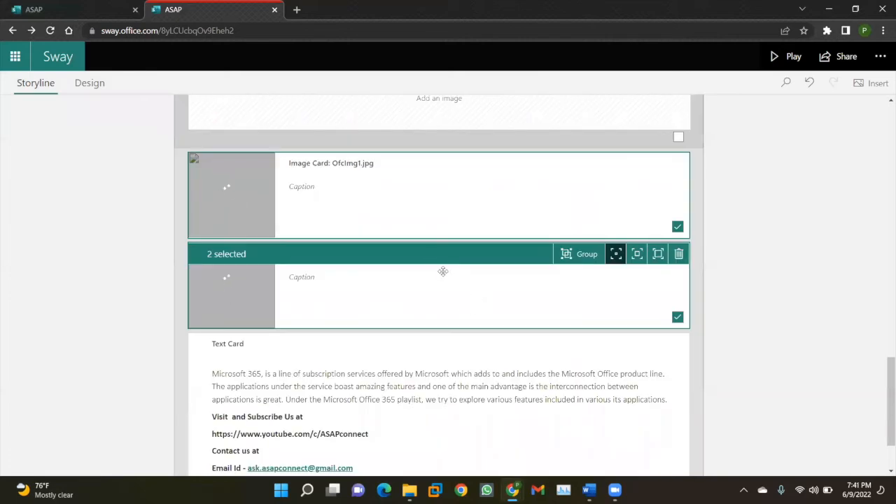
Step: Move the two selected Office image cards into the empty Slideshow group
scroll(414, 222, up, 1)
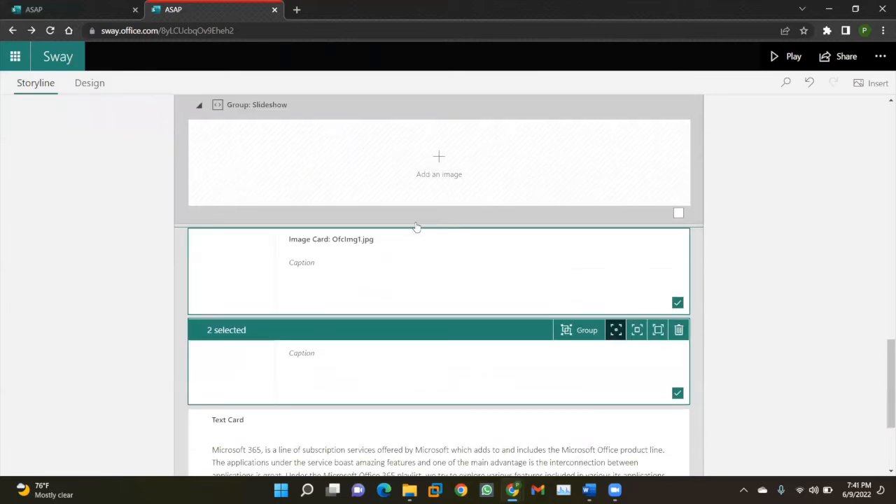
scroll(415, 226, up, 1)
drag(250, 326, 253, 210)
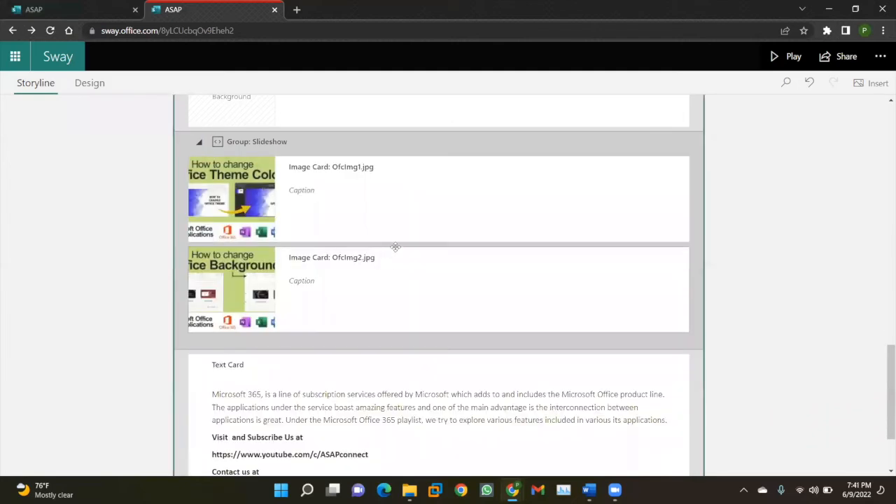
Step: Review the filled Slideshow group and preview the Microsoft Office 365 Playlist section in the page design
scroll(310, 222, up, 2)
scroll(309, 222, down, 1)
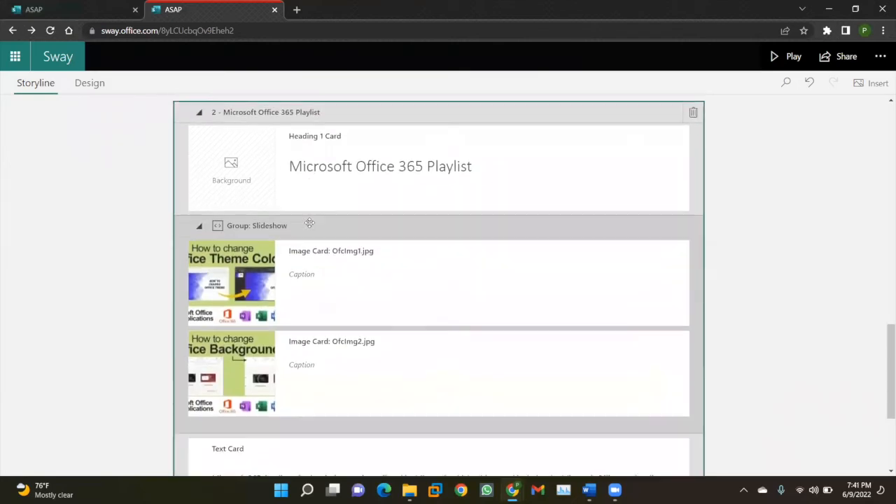
click(88, 82)
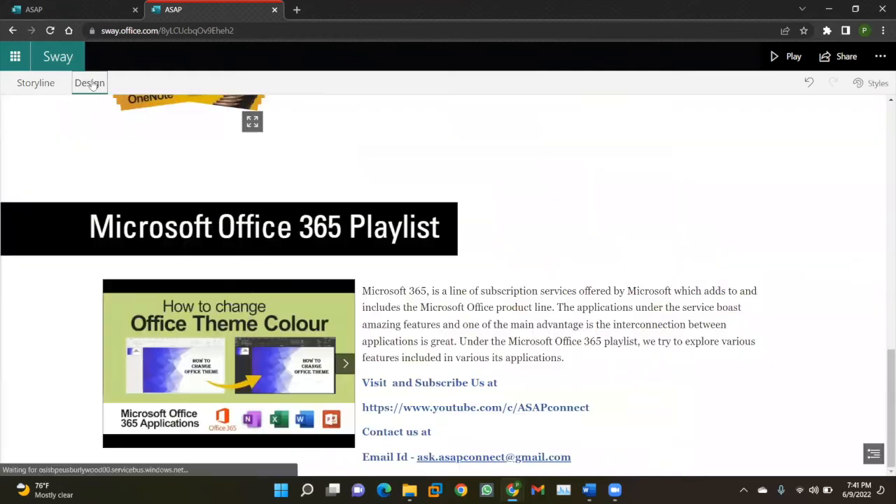
Step: Play through both images of the Microsoft Office 365 Playlist slideshow in the page design
click(345, 363)
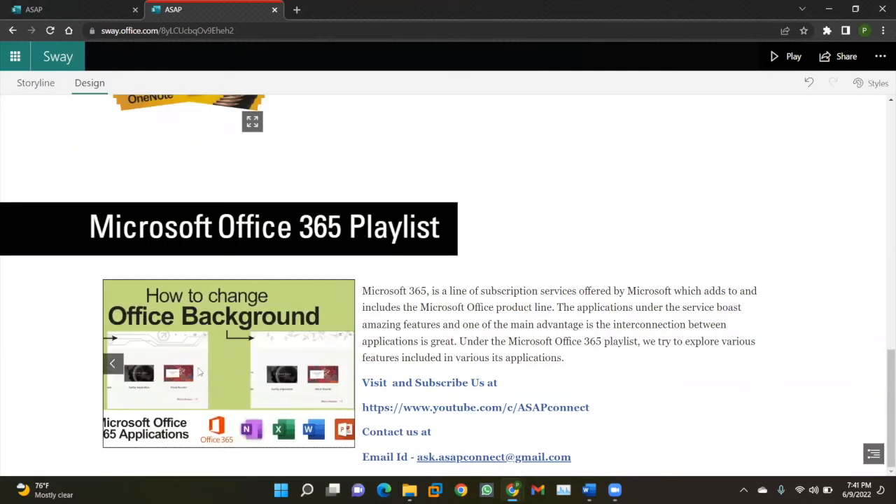
click(115, 364)
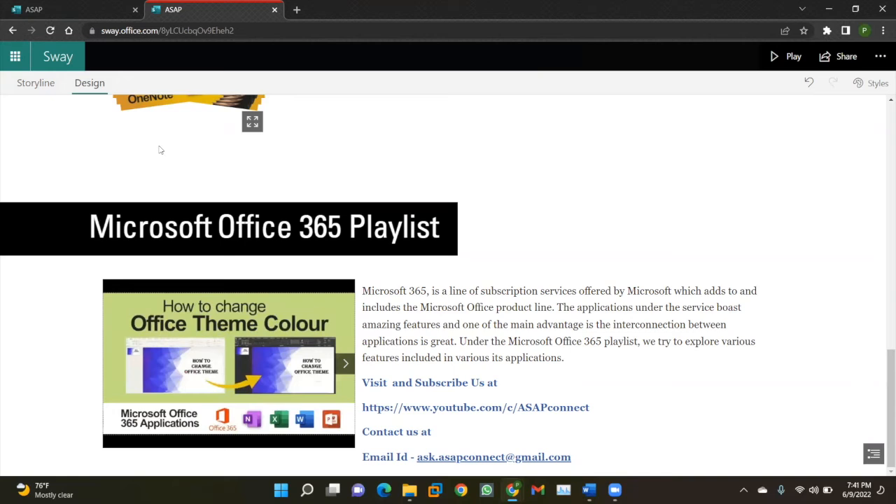
Step: Change the Slideshow group holding OfcImg1.jpg and OfcImg2.jpg to the slideshow type with a thumbnail strip below the image
click(43, 88)
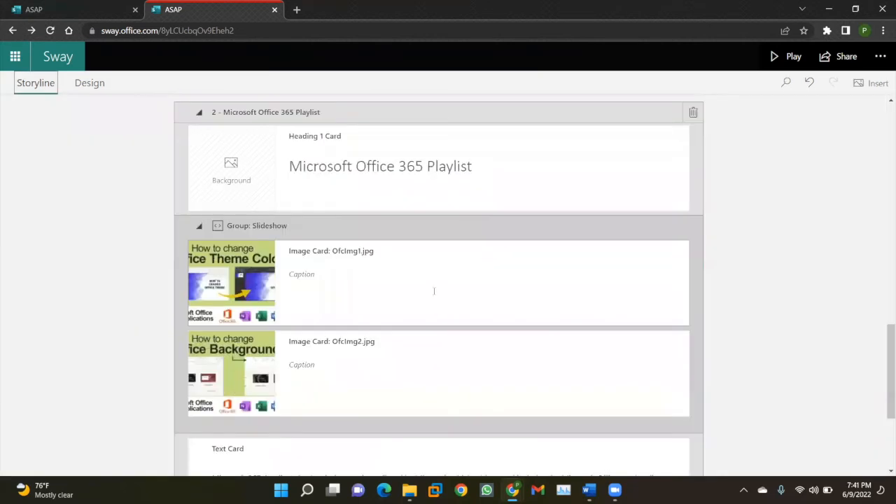
click(511, 228)
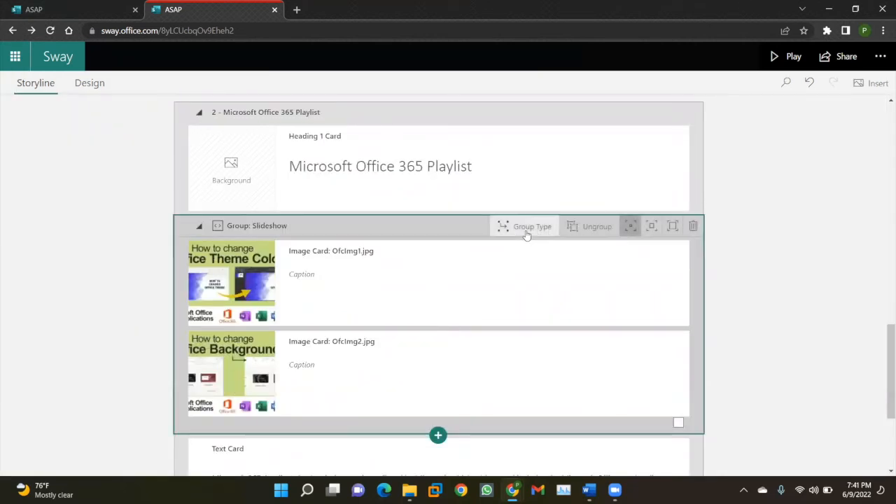
click(526, 230)
scroll(842, 373, down, 3)
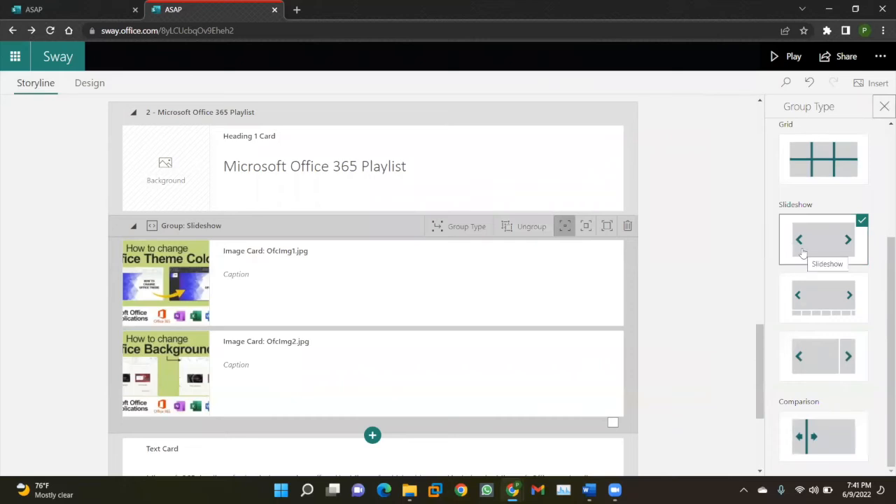
click(832, 311)
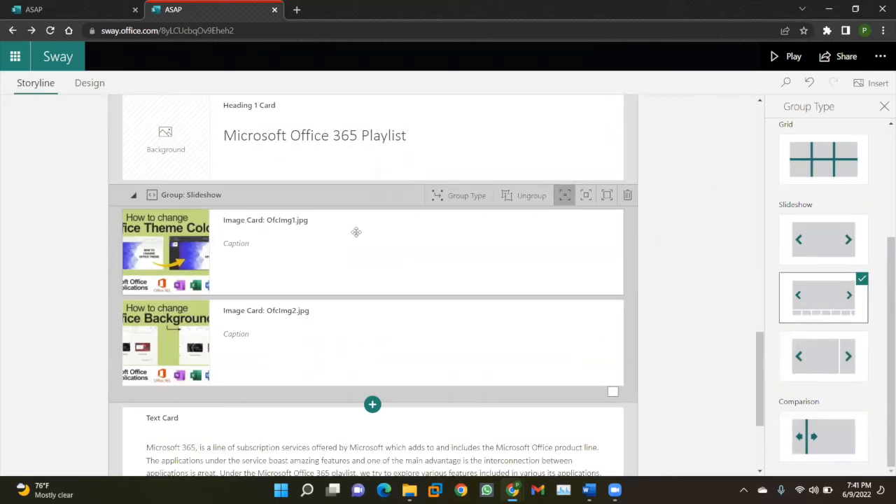
Step: Preview the thumbnail slideshow in the page design, advancing to the second image and trying the first thumbnail
click(80, 83)
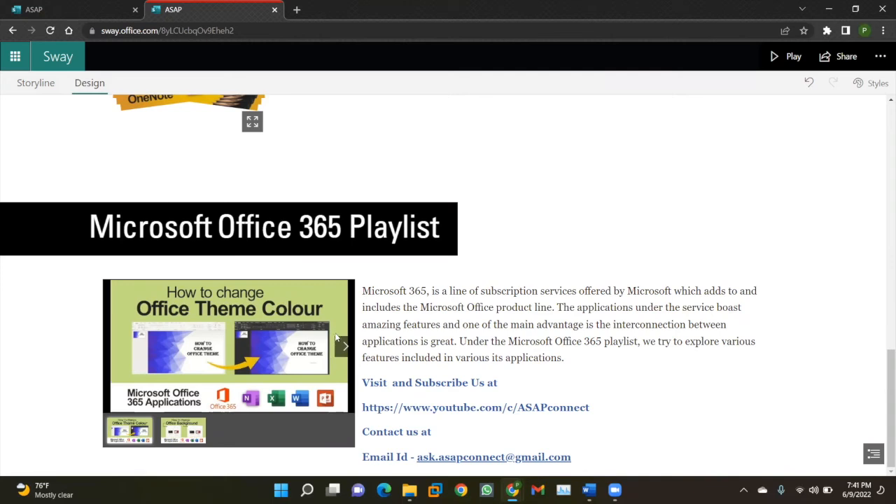
click(343, 345)
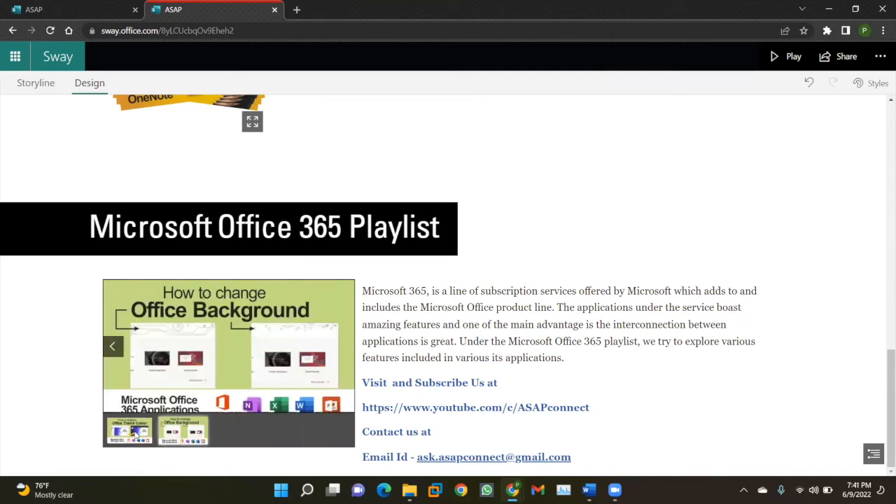
click(137, 432)
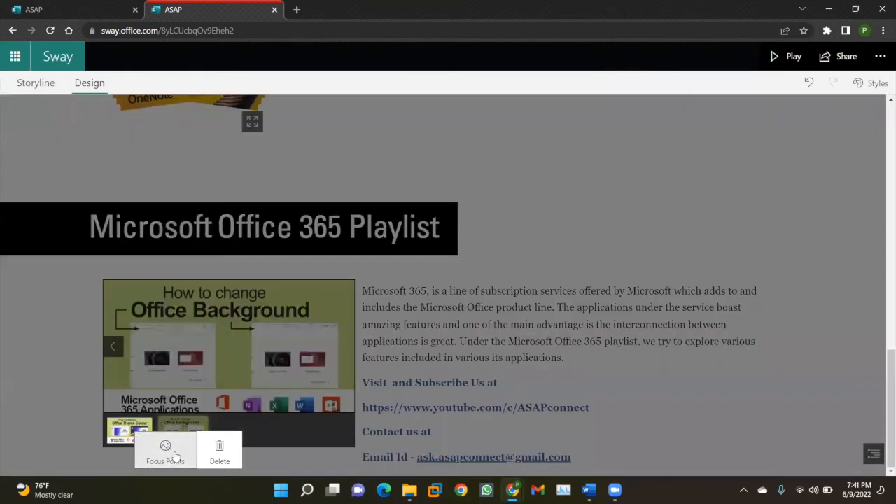
click(38, 352)
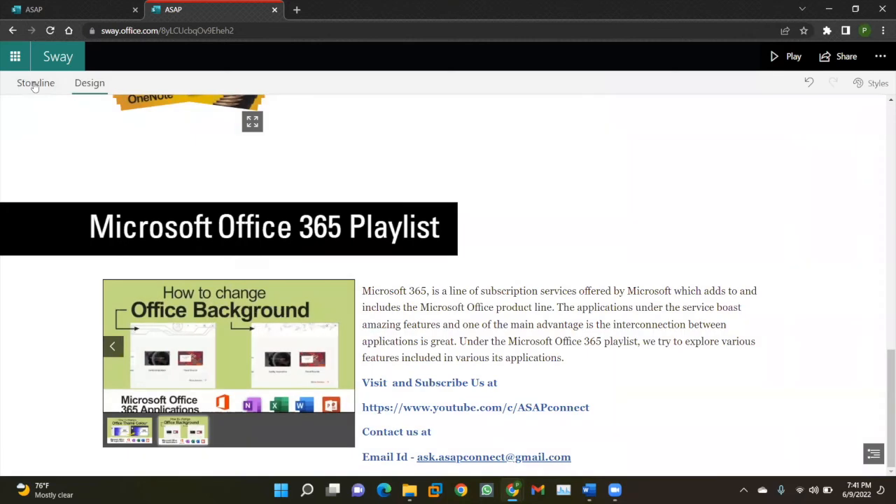
Step: Examine the text card below the Slideshow group in the storyline, including its visit, subscribe and contact lines
click(34, 85)
scroll(320, 297, down, 3)
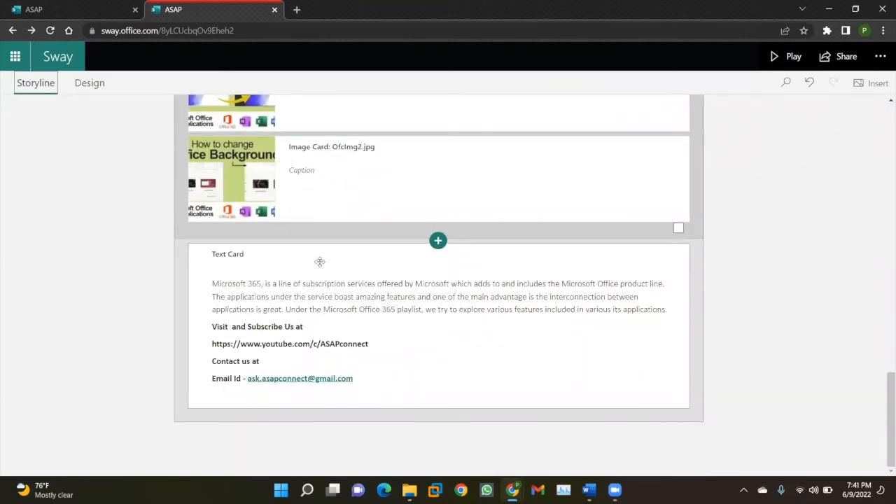
scroll(320, 262, up, 3)
scroll(320, 263, down, 1)
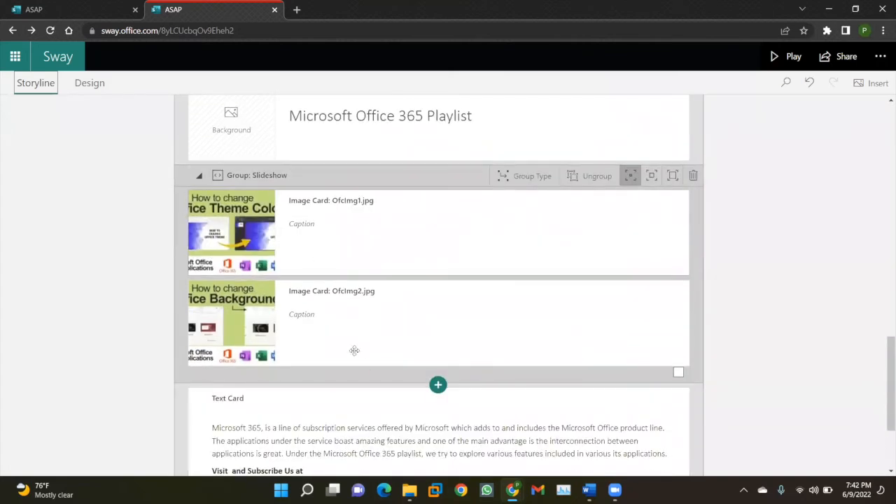
scroll(368, 378, down, 2)
scroll(369, 378, down, 1)
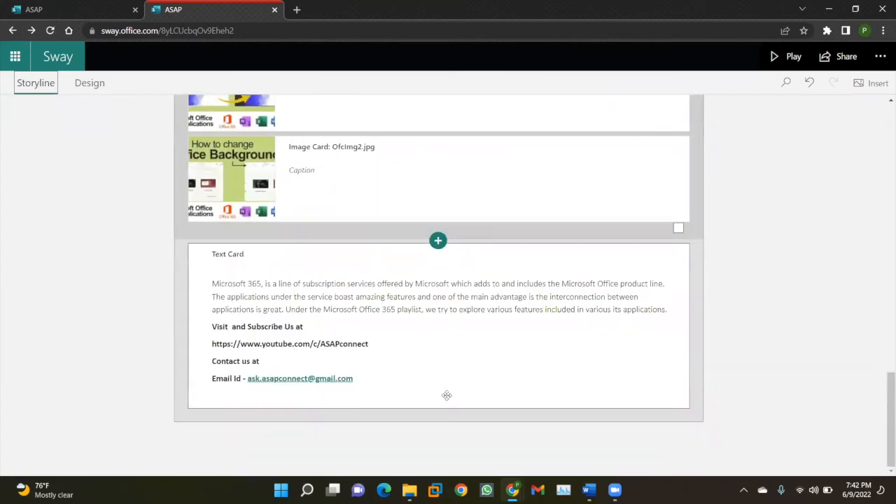
click(442, 396)
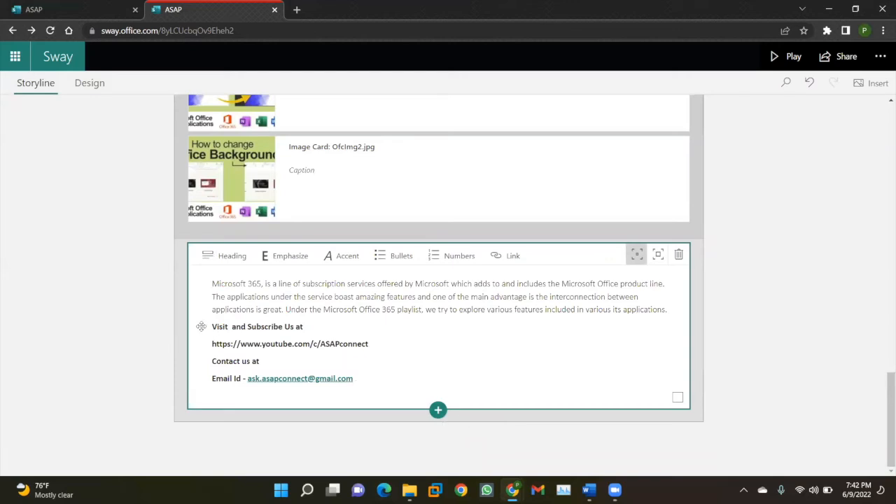
drag(212, 327, 377, 384)
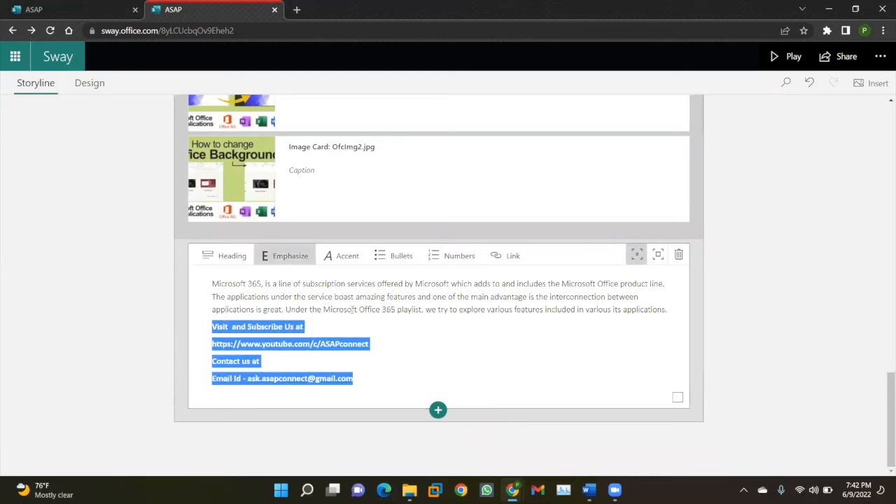
click(212, 335)
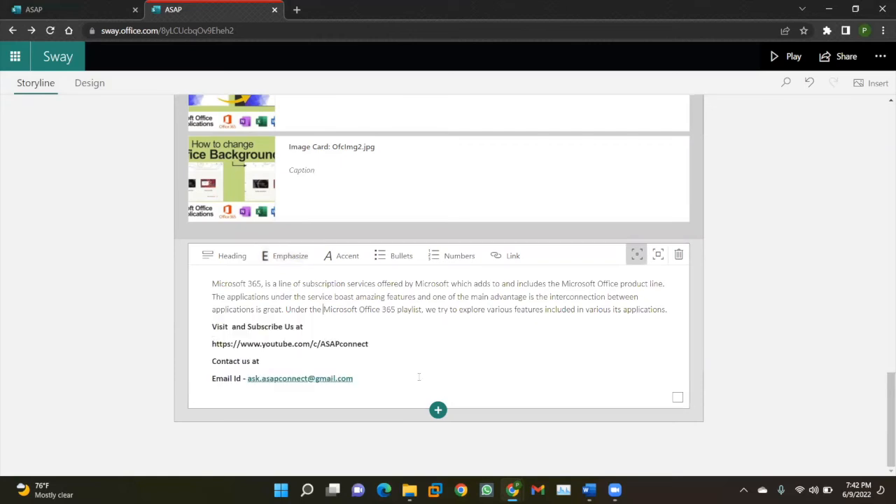
Step: Add a Heading 1 card titled "Contact Us" after the Microsoft 365 text card at the end of the storyline
click(437, 409)
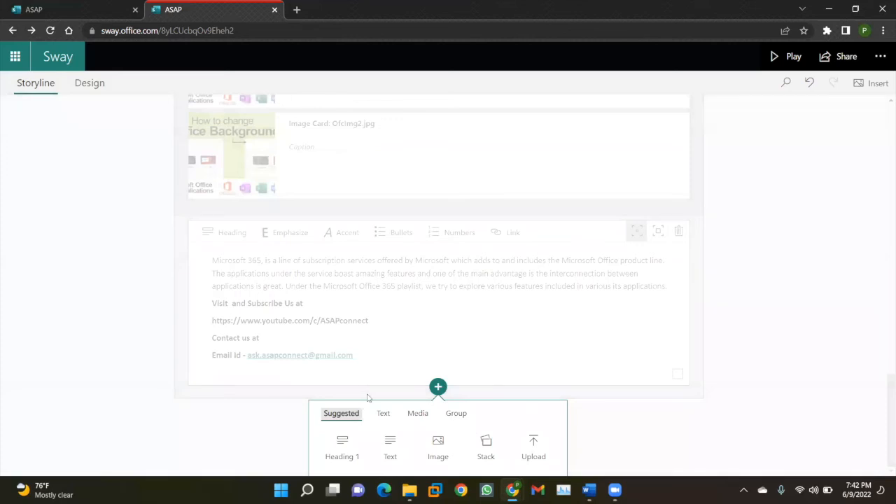
click(336, 446)
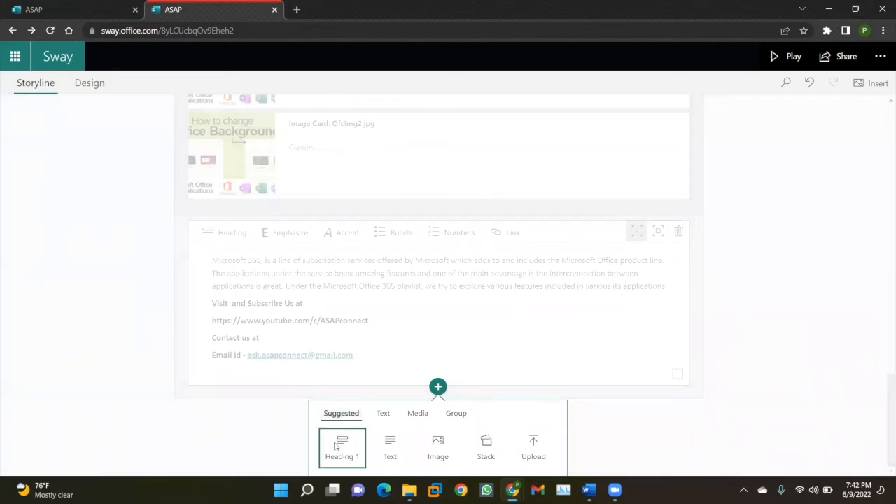
click(350, 368)
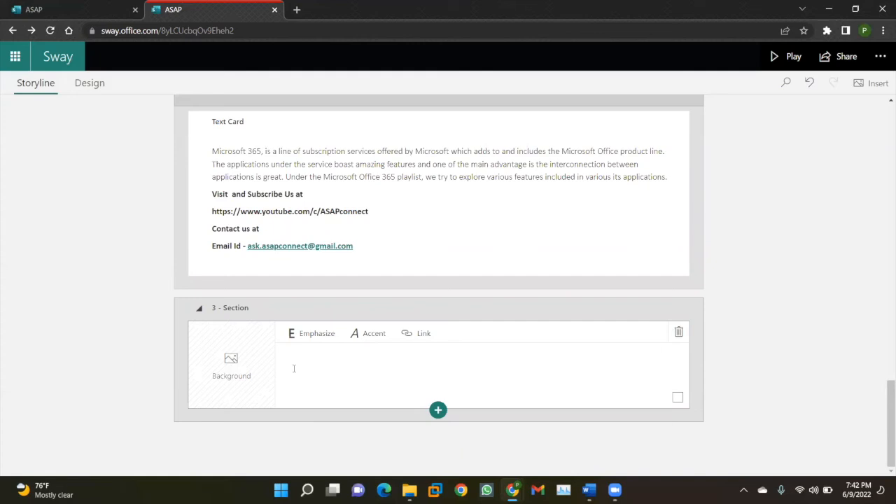
text(Contact Us)
Step: Add a text card under the Contact Us heading and move the visit, subscribe and contact lines from the Microsoft 365 text card into it
click(438, 410)
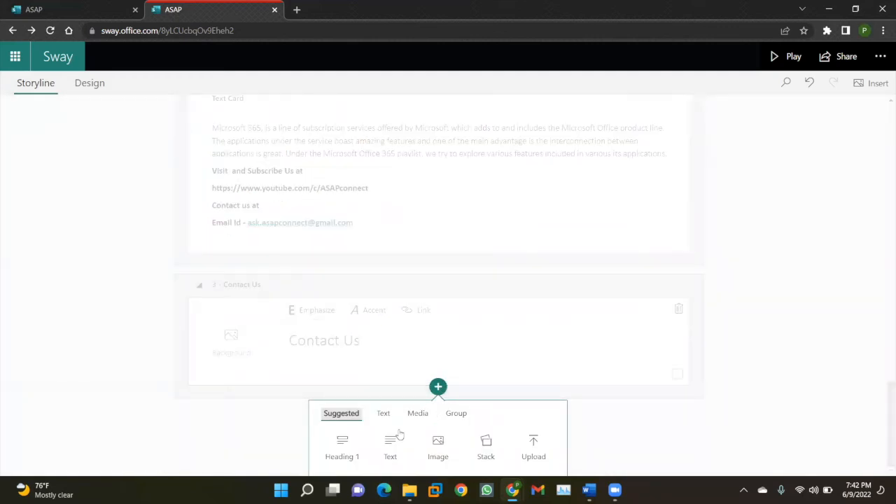
click(391, 448)
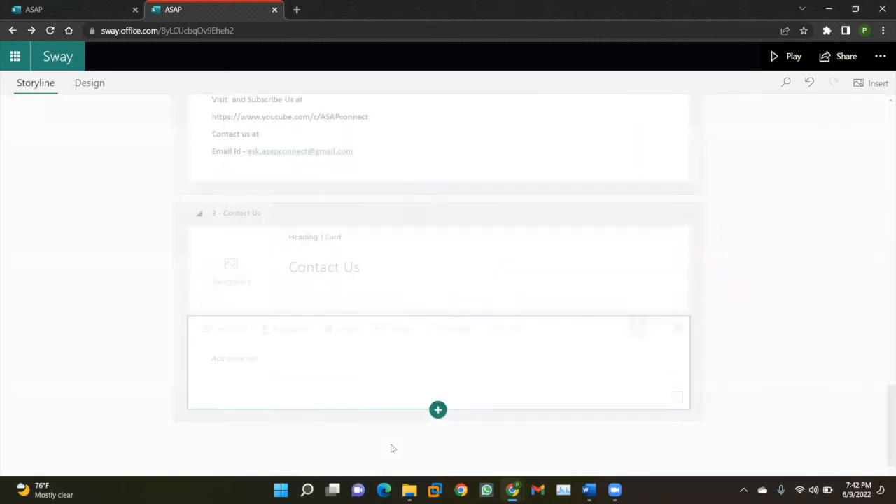
scroll(235, 166, up, 1)
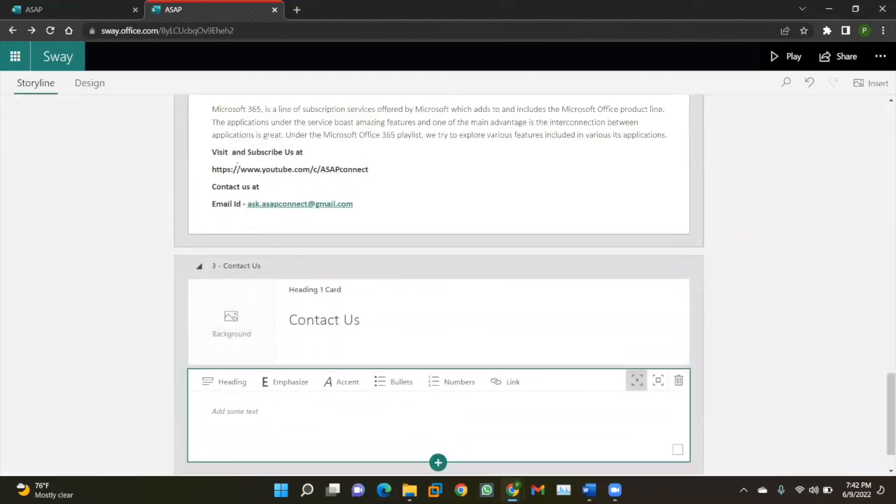
drag(213, 155, 384, 207)
key(ctrl+x)
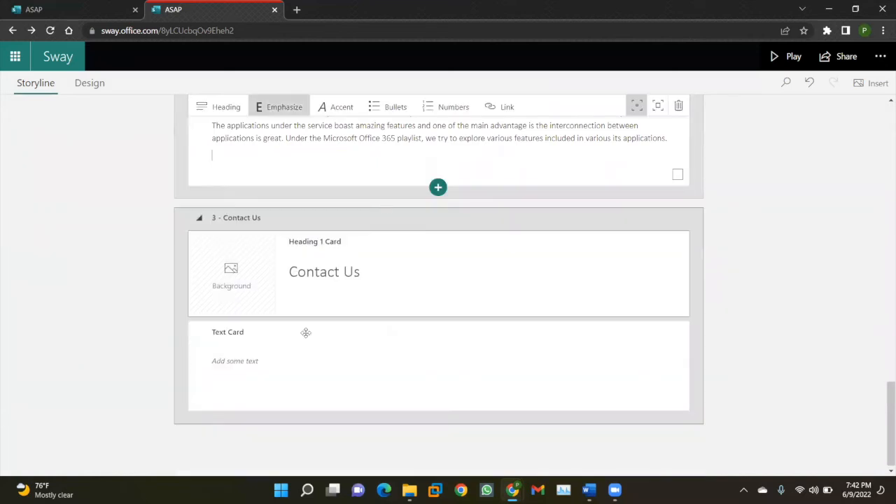
click(289, 368)
key(ctrl+v)
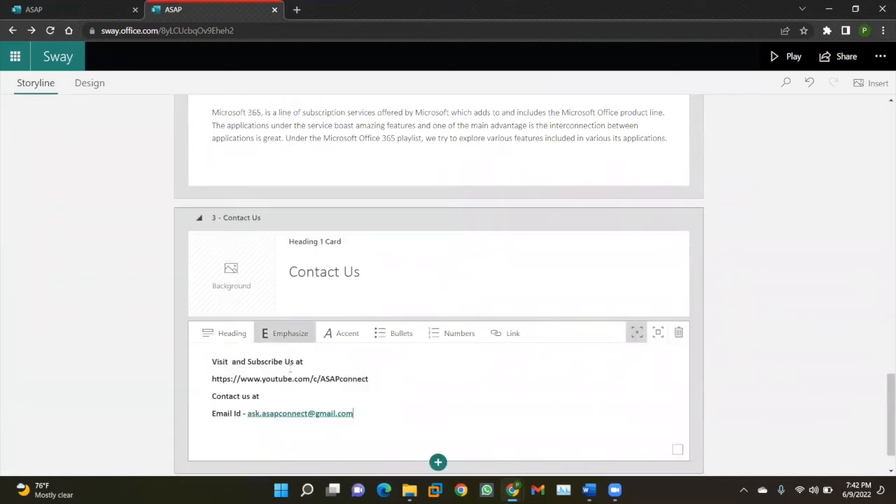
Step: Check the Contact Us section in the page design and raise the emphasis of its text card to the second level
scroll(352, 375, up, 2)
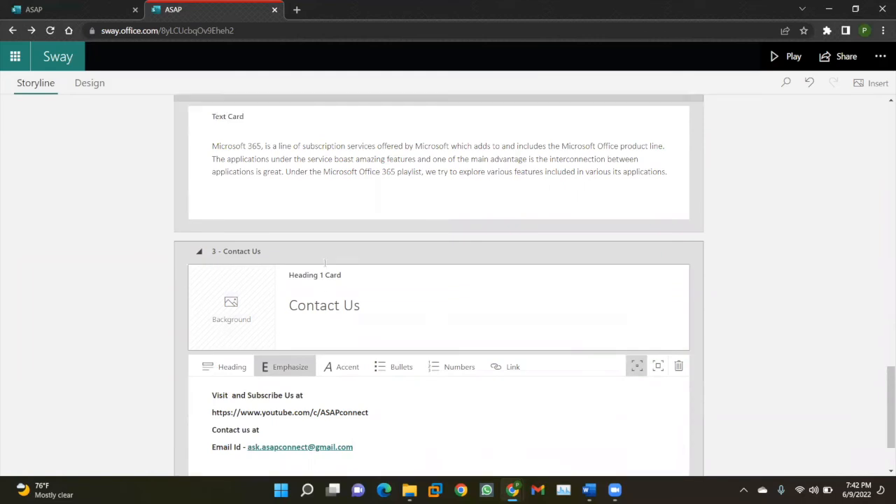
click(91, 85)
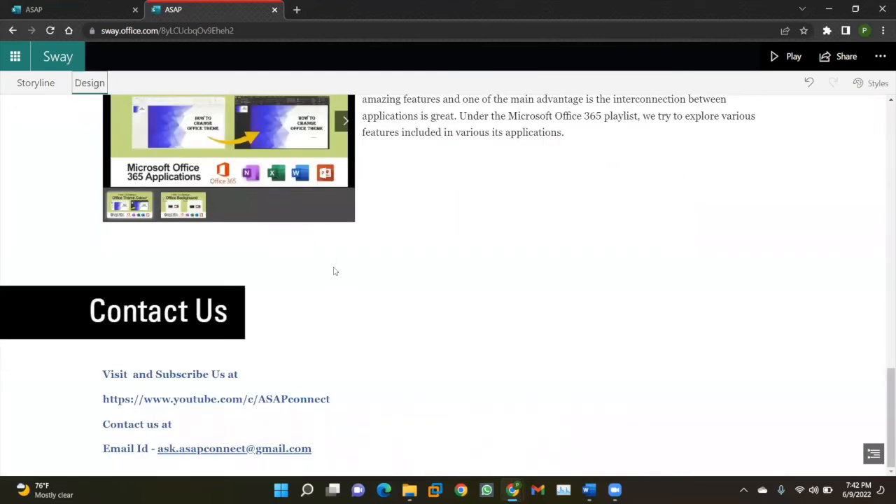
click(43, 84)
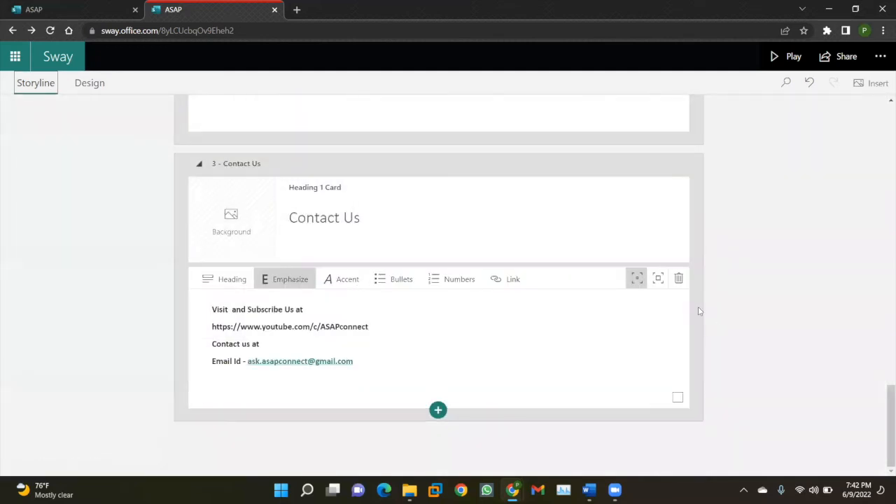
click(659, 284)
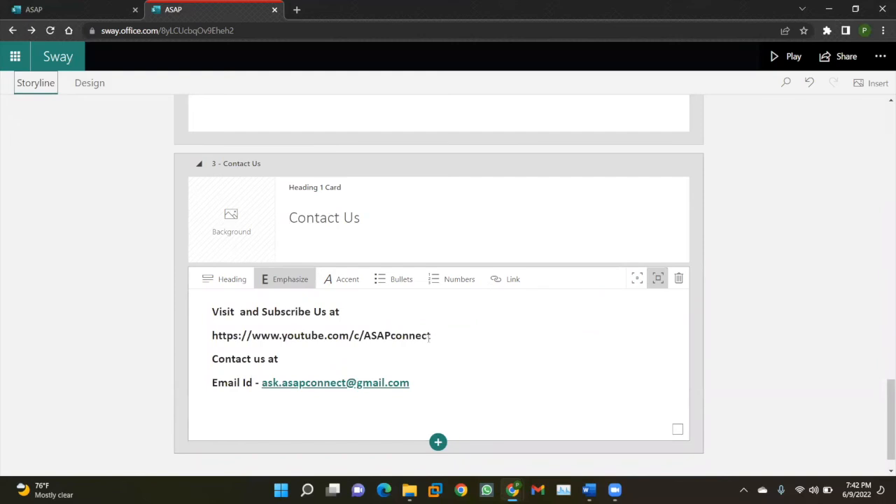
drag(433, 335, 214, 337)
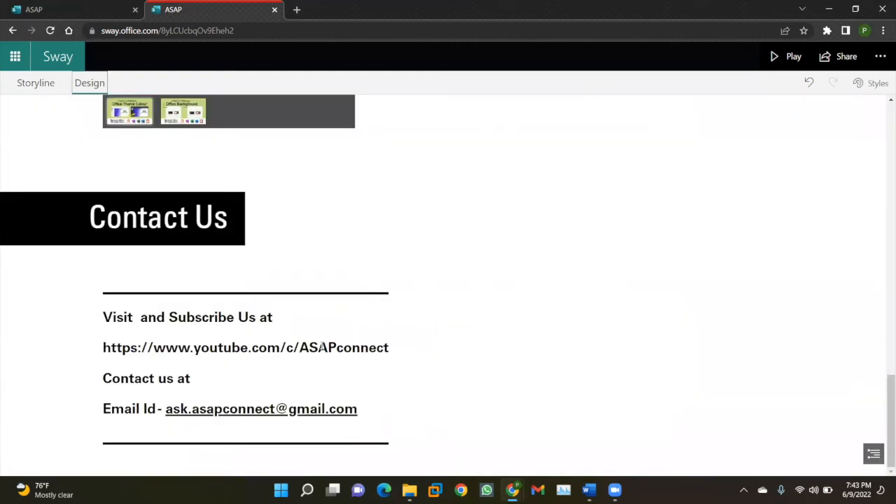
click(328, 353)
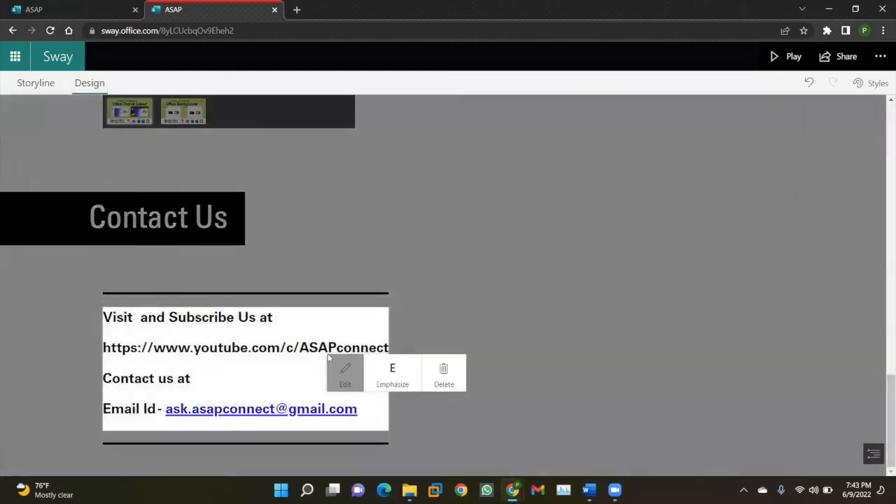
click(783, 274)
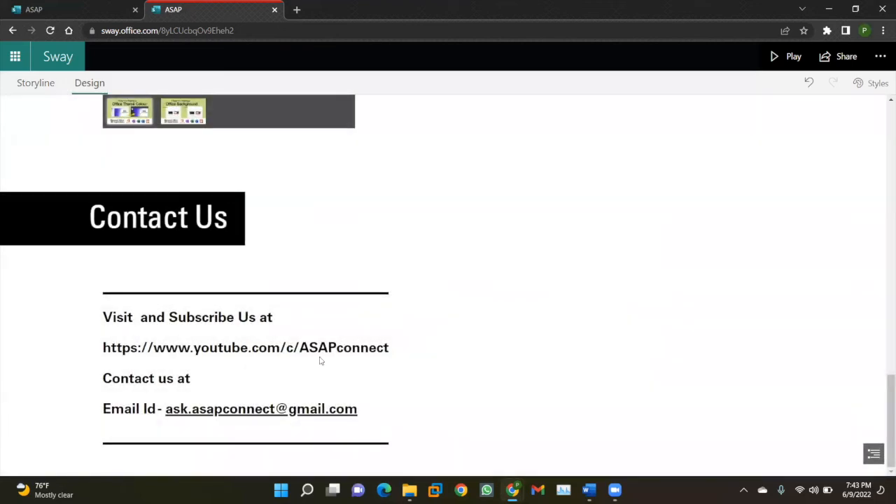
click(267, 375)
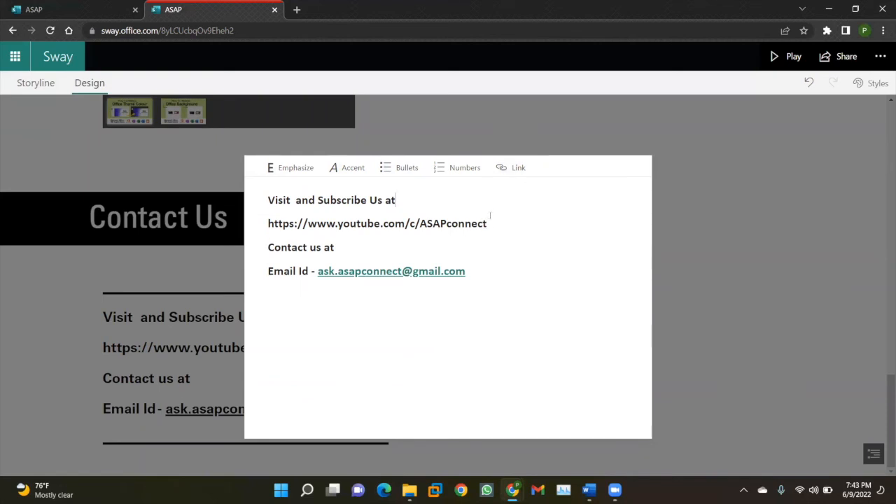
drag(492, 223, 267, 223)
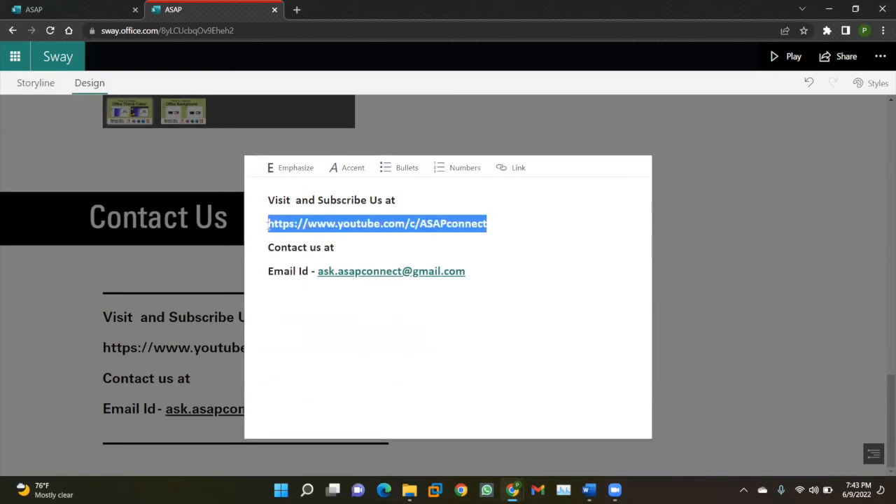
click(516, 169)
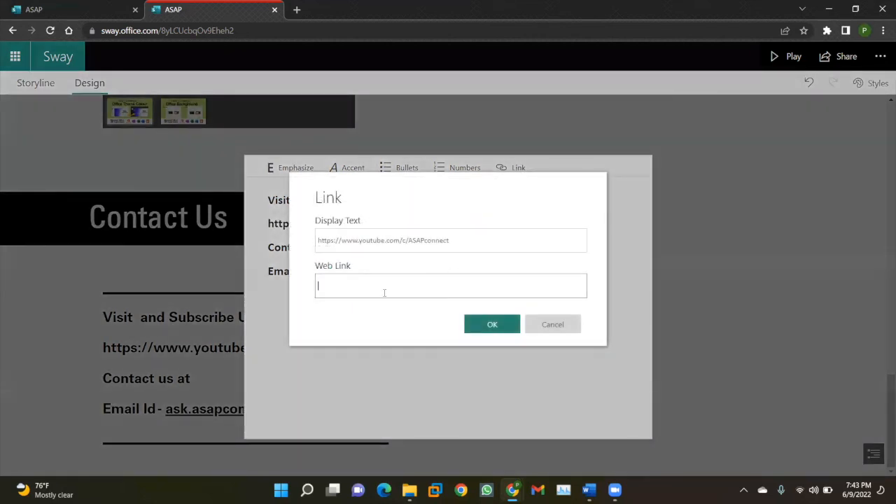
key(ctrl+v)
click(507, 326)
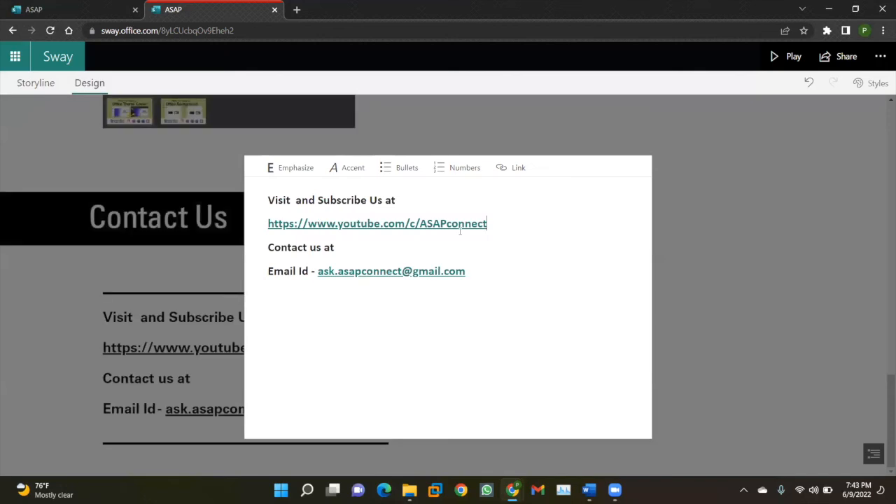
Step: Close the Contact Us text editor, test the YouTube link from the page design and return to the Sway
click(656, 207)
click(252, 348)
click(590, 319)
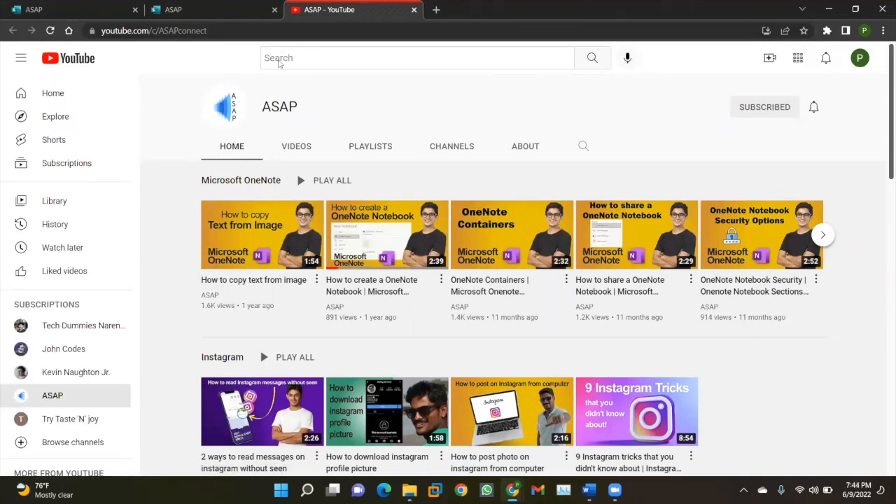
click(219, 14)
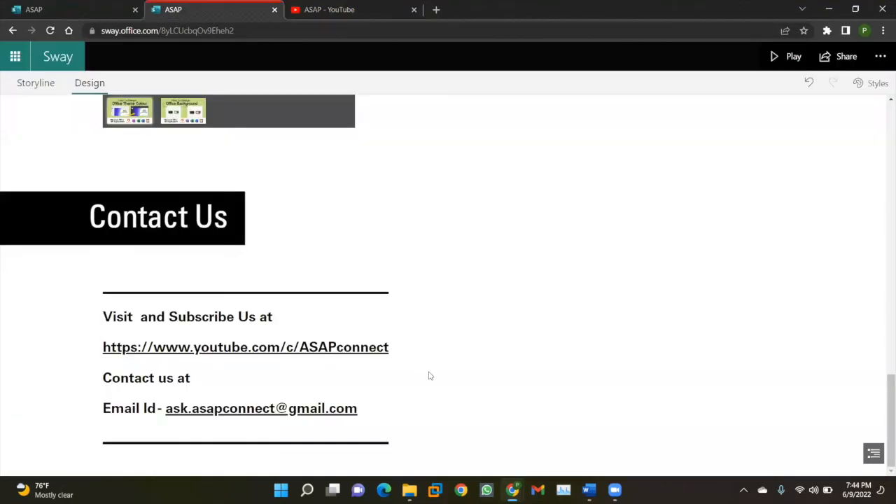
Step: Return to the start of the storyline, play the Sway and view its title and introduction
scroll(430, 376, up, 15)
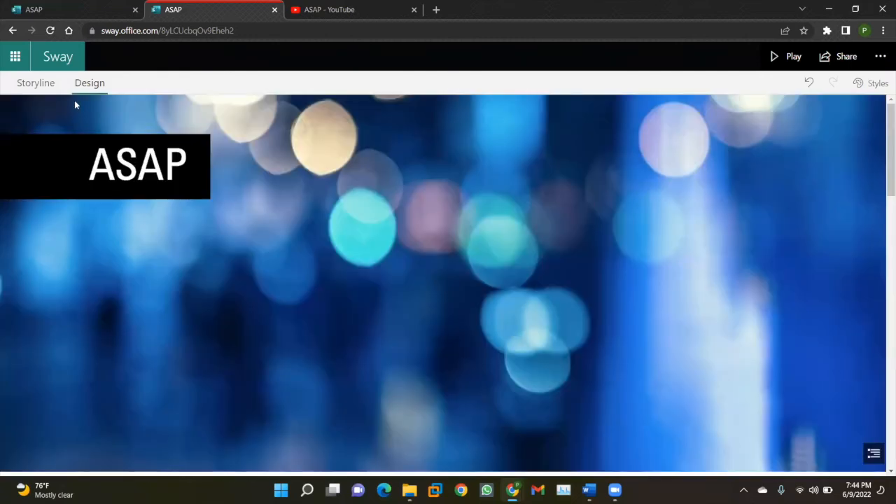
click(35, 83)
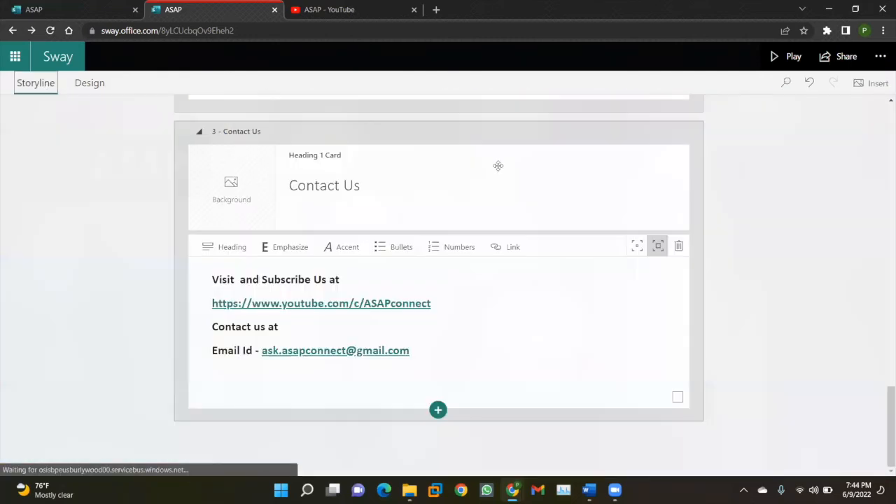
scroll(498, 165, up, 20)
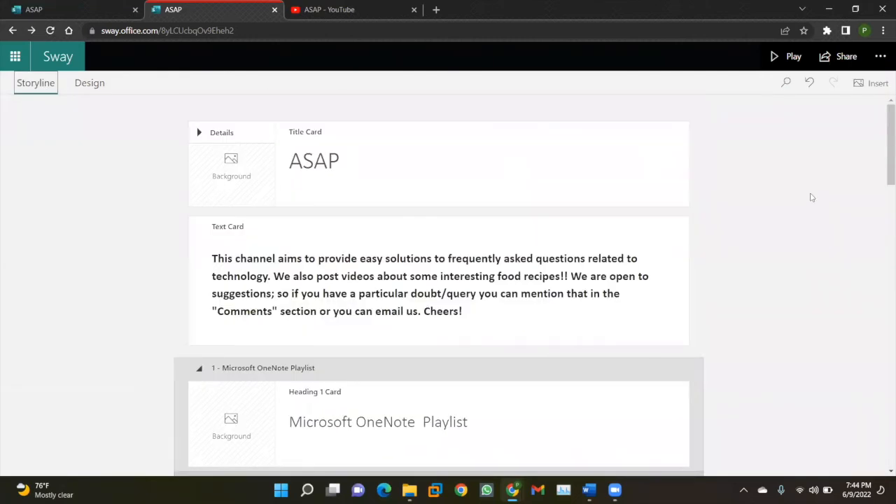
click(781, 59)
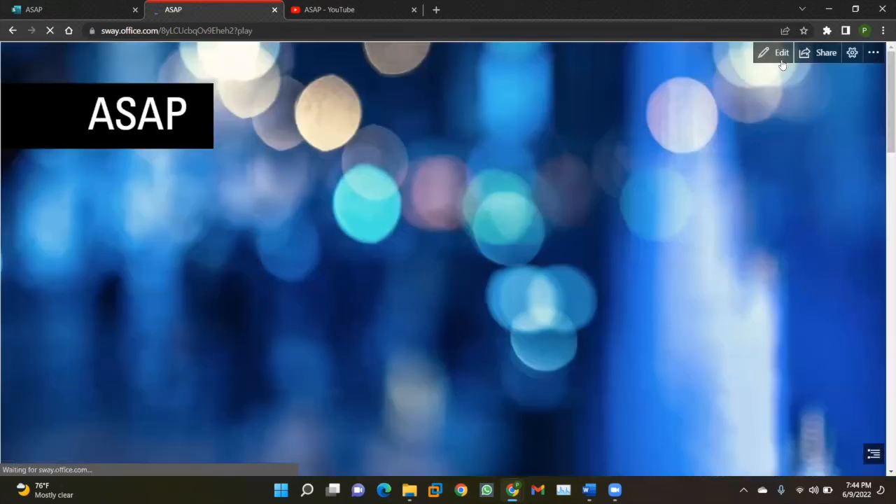
scroll(411, 293, down, 5)
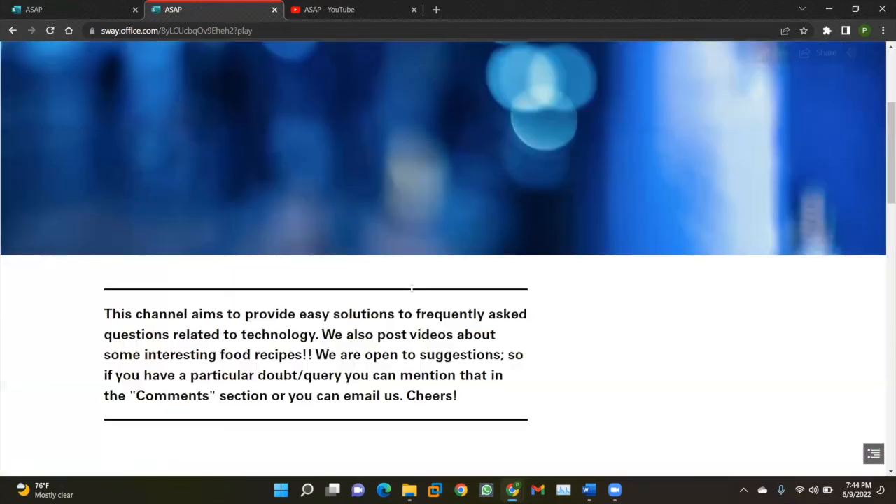
scroll(411, 291, down, 1)
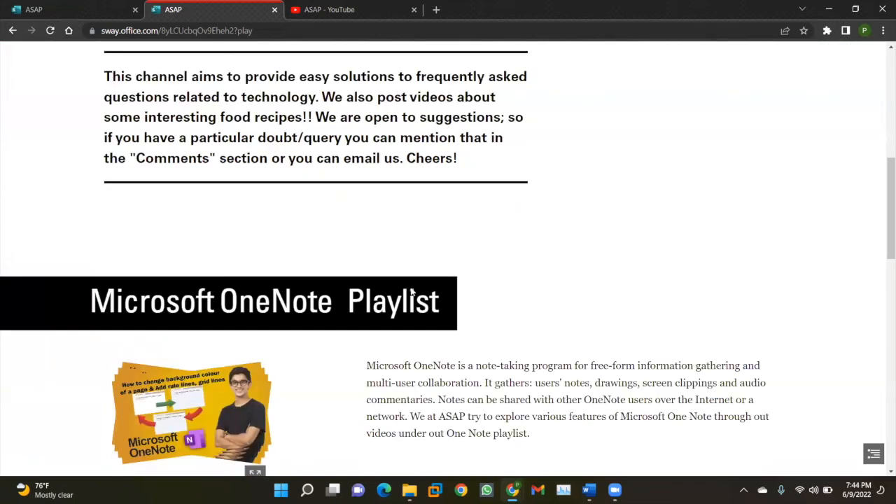
Step: Flip through the Microsoft OneNote Playlist image stack and try its expanded view in the played Sway
scroll(411, 292, down, 2)
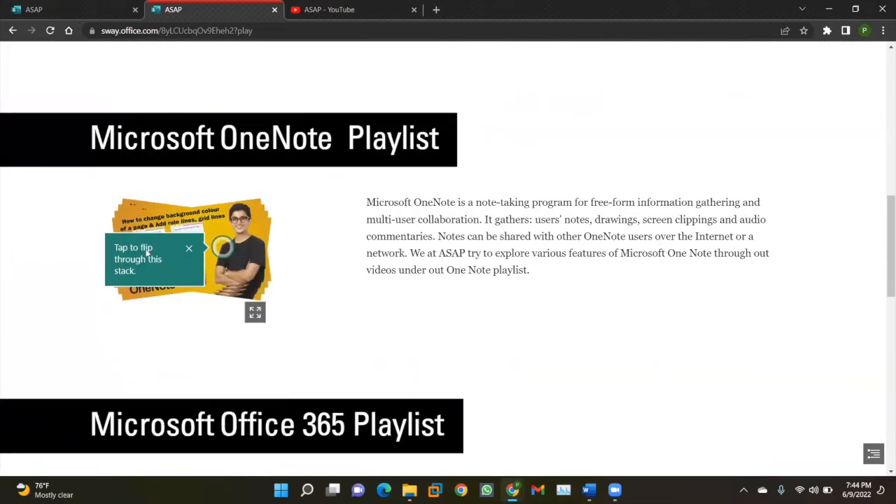
click(226, 250)
click(227, 251)
click(227, 251)
click(227, 251)
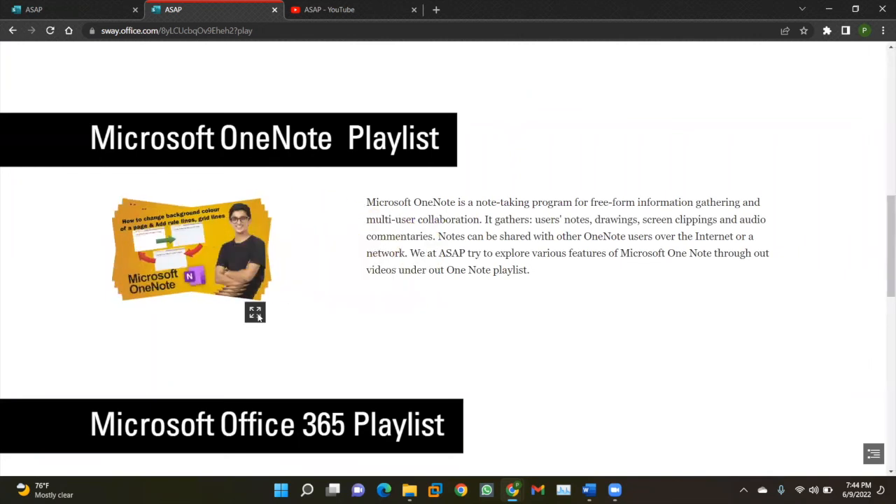
click(255, 313)
key(Escape)
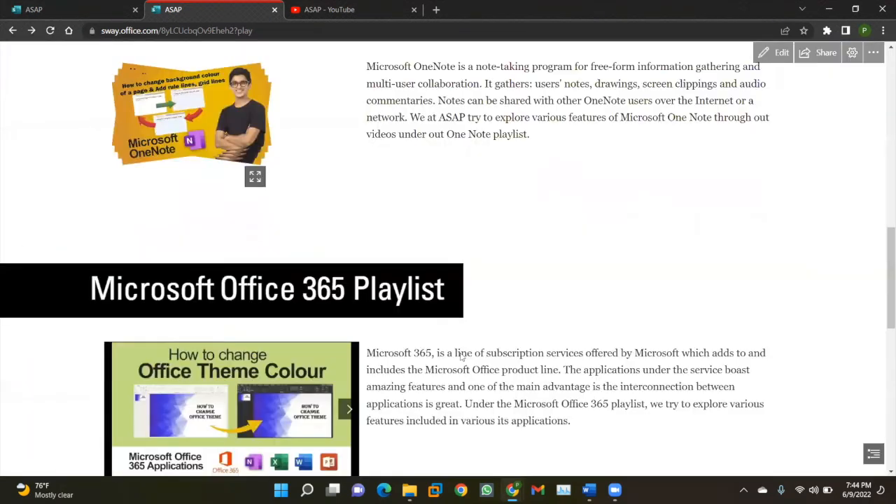
Step: Step forward and back through the Microsoft Office 365 Playlist slideshow and continue to the Contact Us section
scroll(168, 406, down, 2)
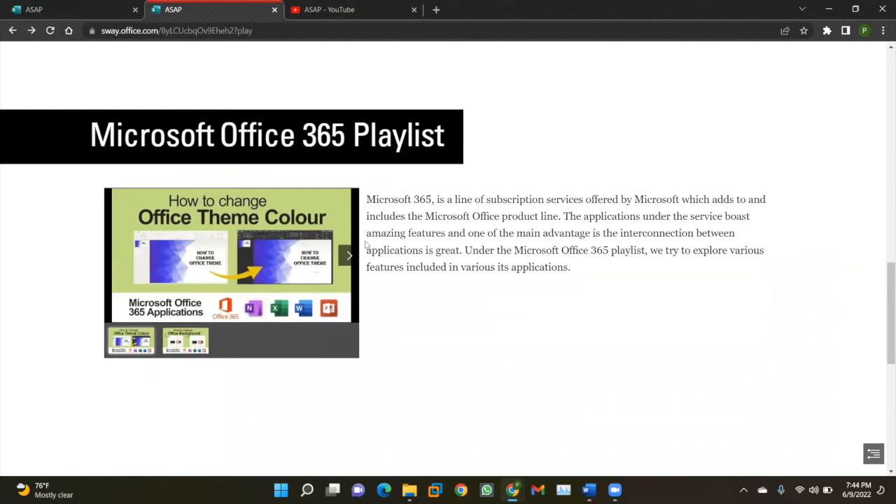
click(347, 258)
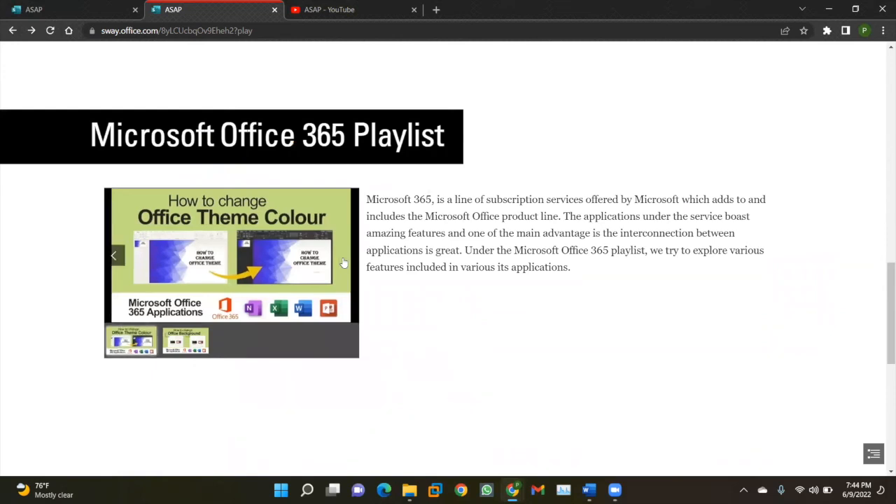
click(113, 255)
scroll(115, 257, down, 2)
scroll(115, 256, down, 2)
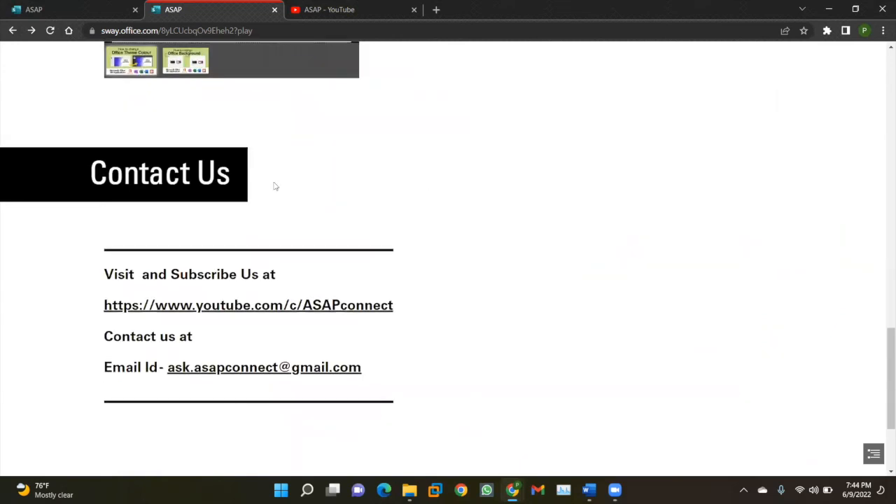
Step: Test the YouTube channel link in the played Sway, allow the redirect and close the duplicate YouTube page
click(244, 312)
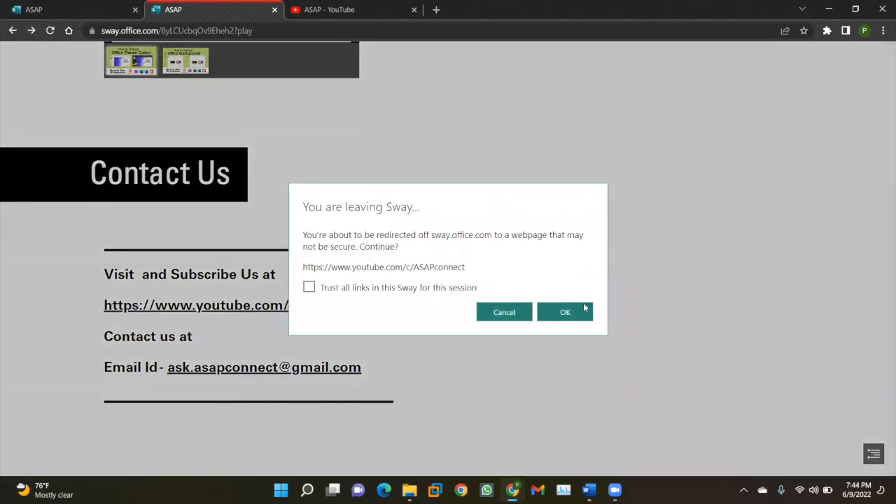
click(565, 313)
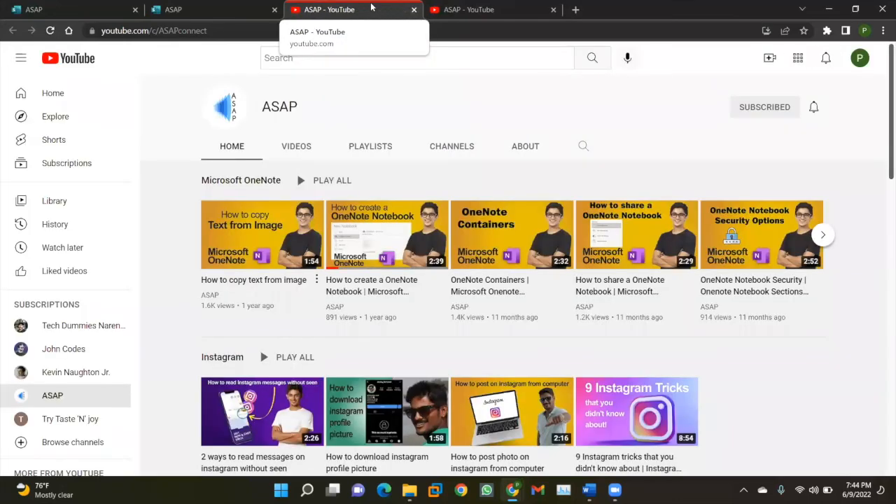
click(413, 9)
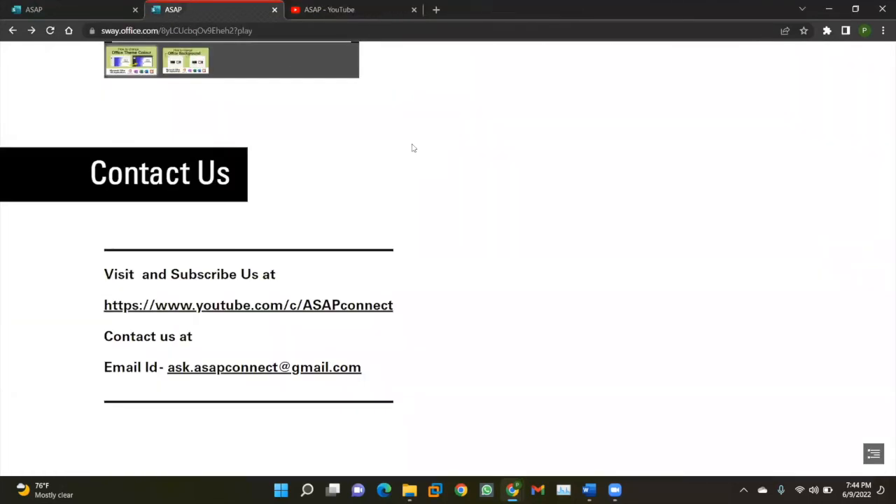
Step: Review the beginning of the played Sway and copy its share link
scroll(413, 148, up, 10)
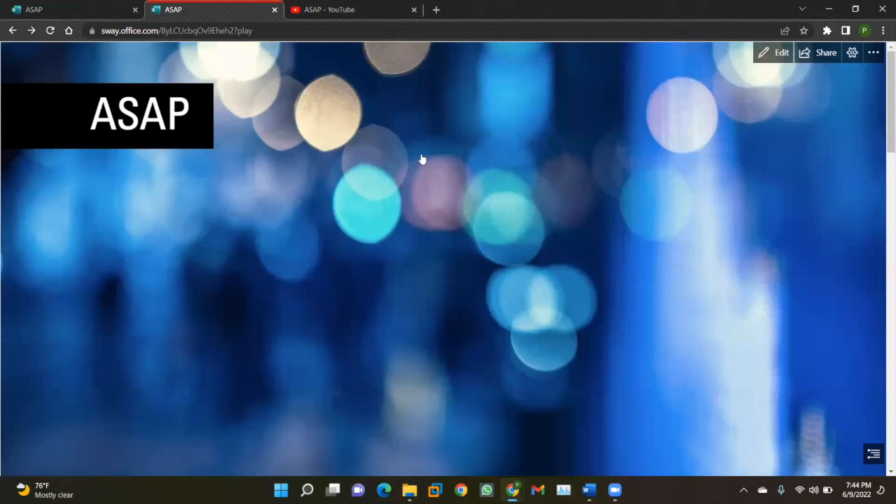
scroll(422, 159, down, 5)
scroll(422, 159, down, 1)
scroll(422, 159, up, 3)
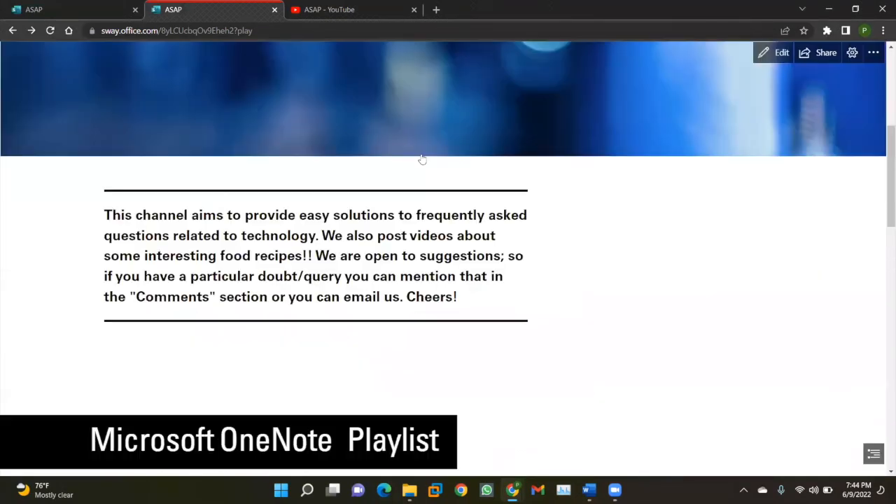
scroll(421, 159, up, 2)
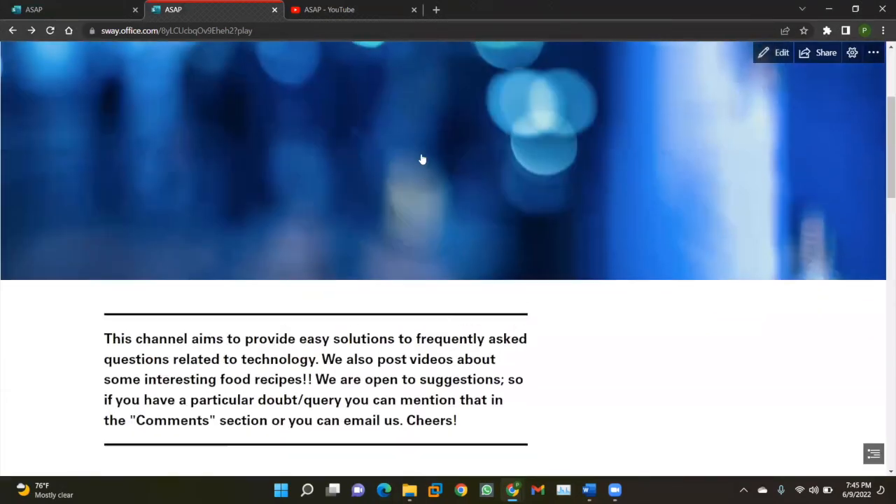
click(823, 56)
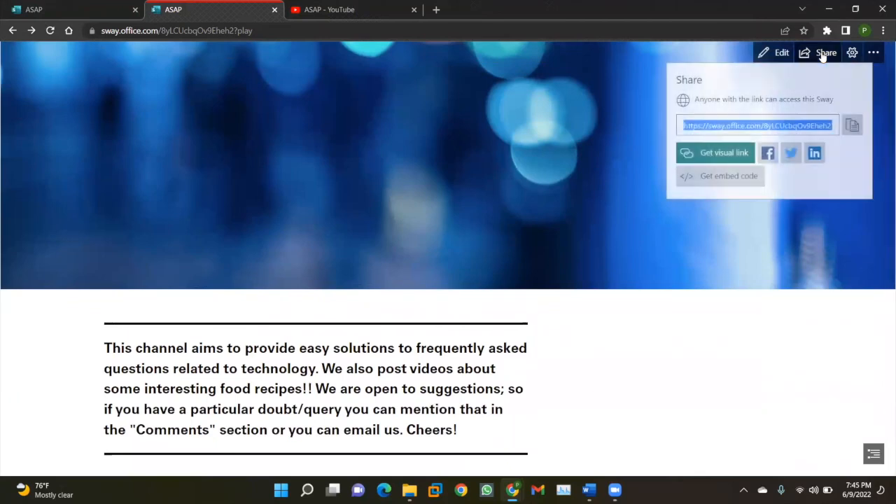
click(854, 126)
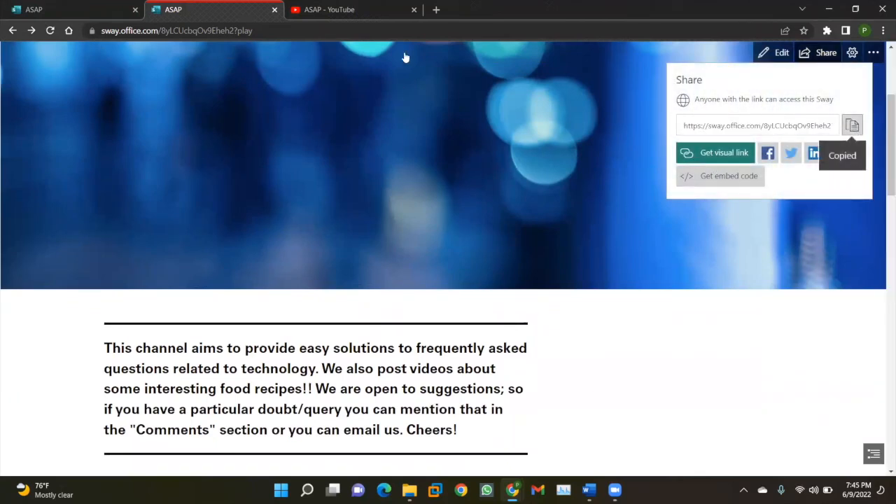
Step: Open the copied share link in a new browser tab and play the Sway through to the Contact Us section
key(ctrl+t)
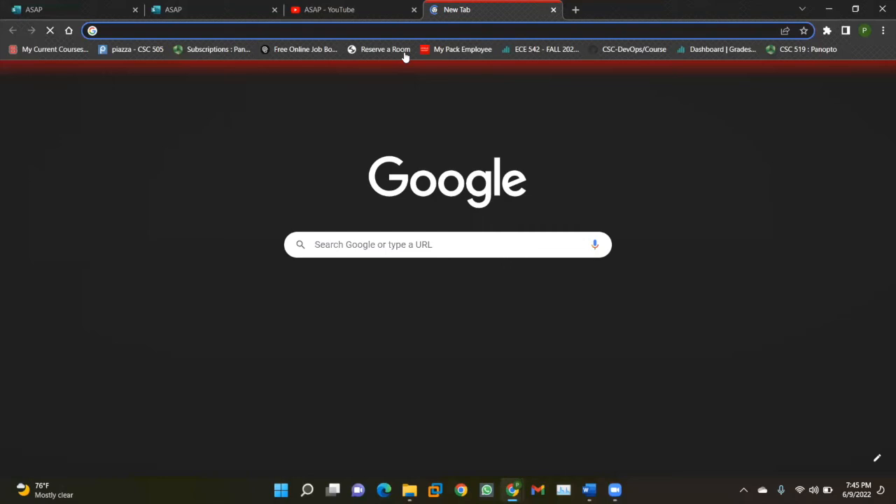
key(ctrl+v)
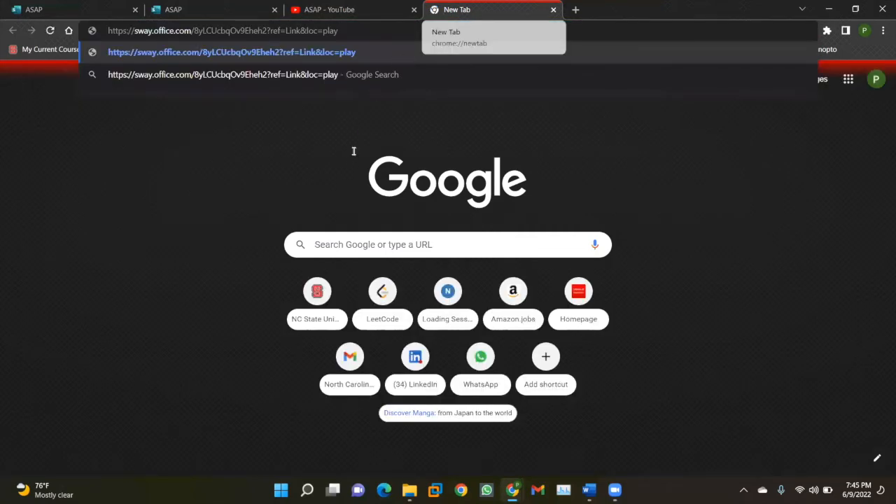
key(Return)
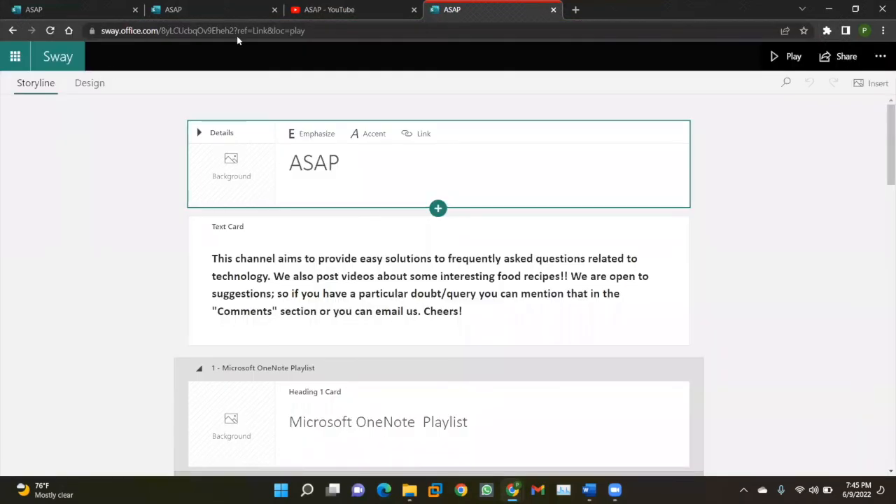
click(782, 59)
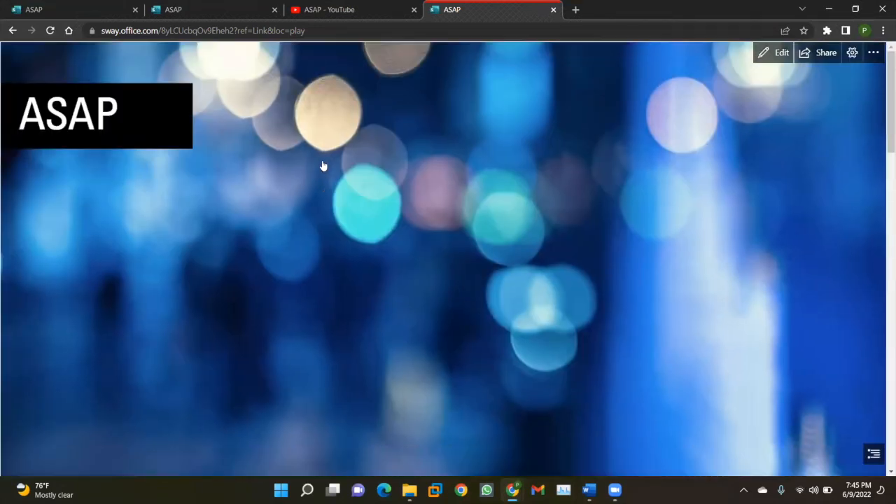
scroll(323, 166, down, 2)
scroll(323, 165, down, 15)
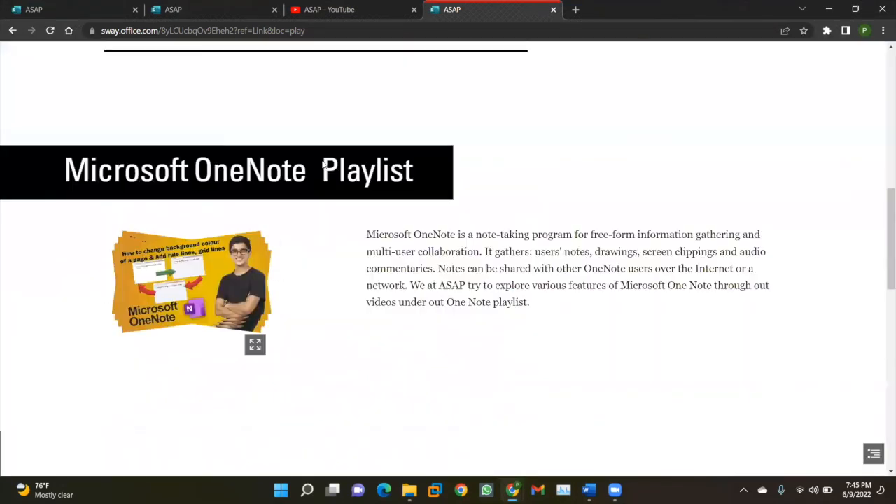
scroll(323, 166, up, 2)
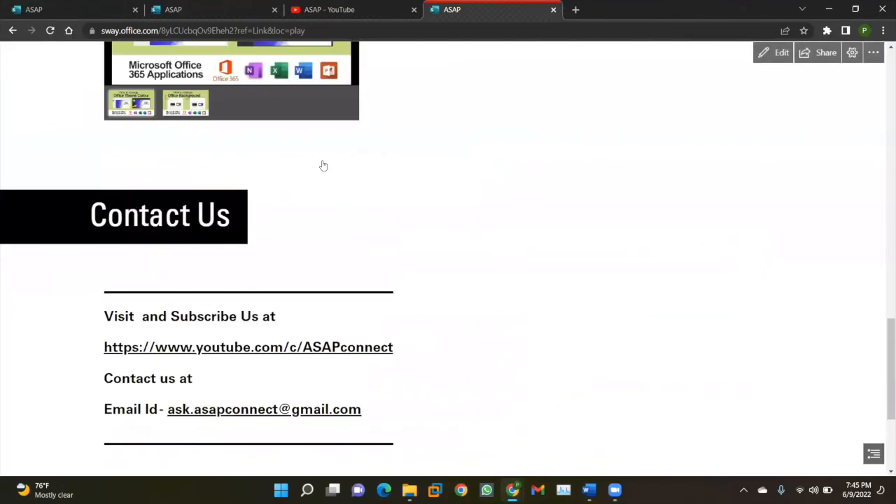
key(Home)
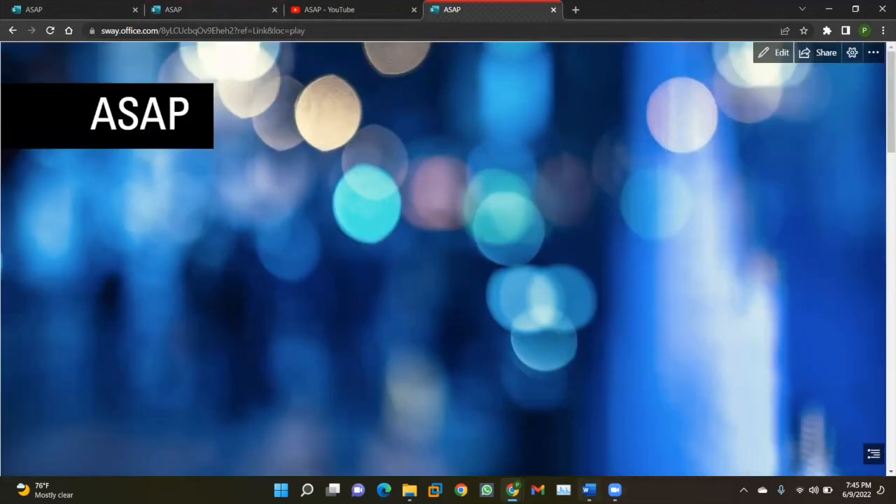
Step: Switch to the ASAP Channel.docx document in Word and browse the web page styles offered for the transformation
key(alt+Tab)
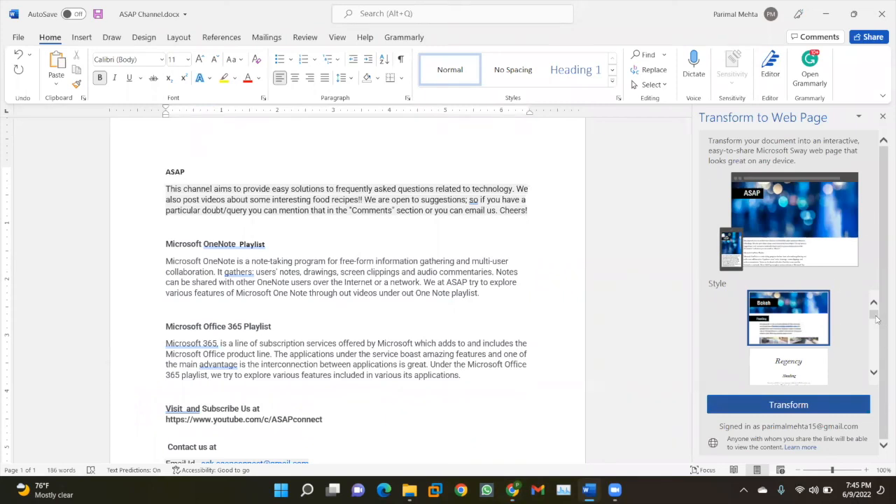
drag(877, 319, 878, 327)
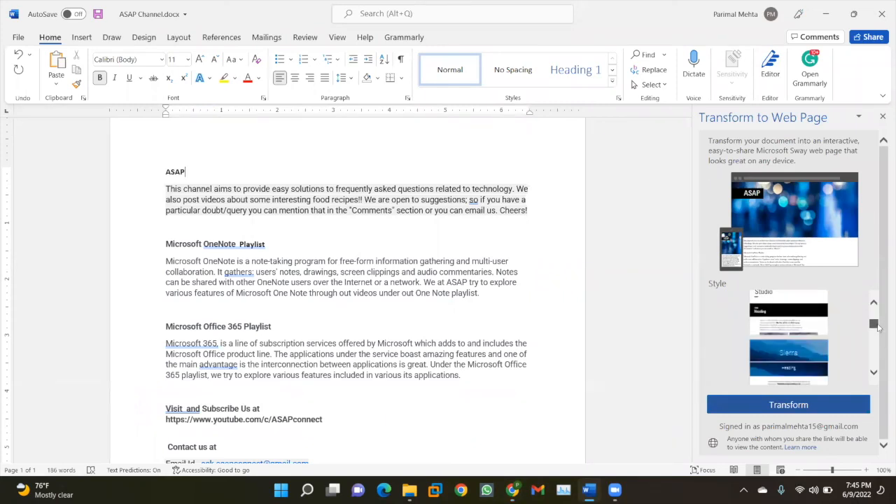